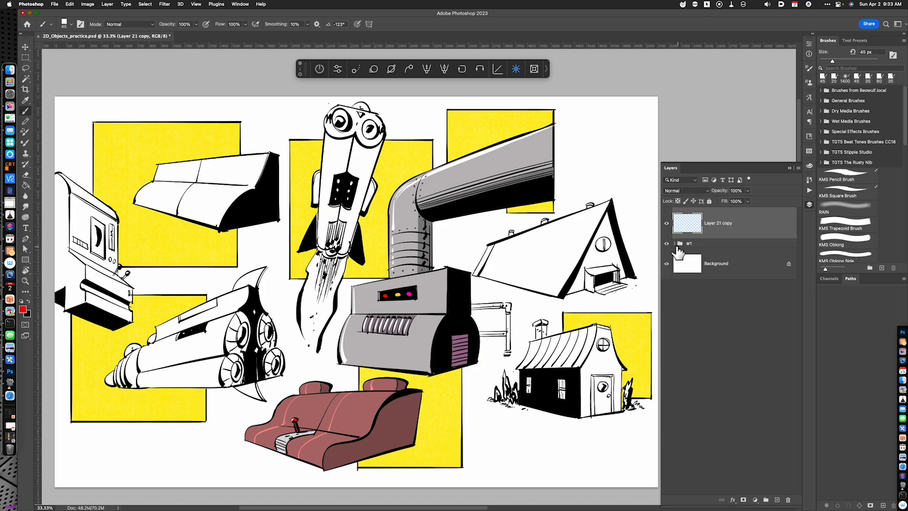
Hide the art group and draw a red profile of a straight vertical line continuing into a curve that bulges left.
left_click(667, 244)
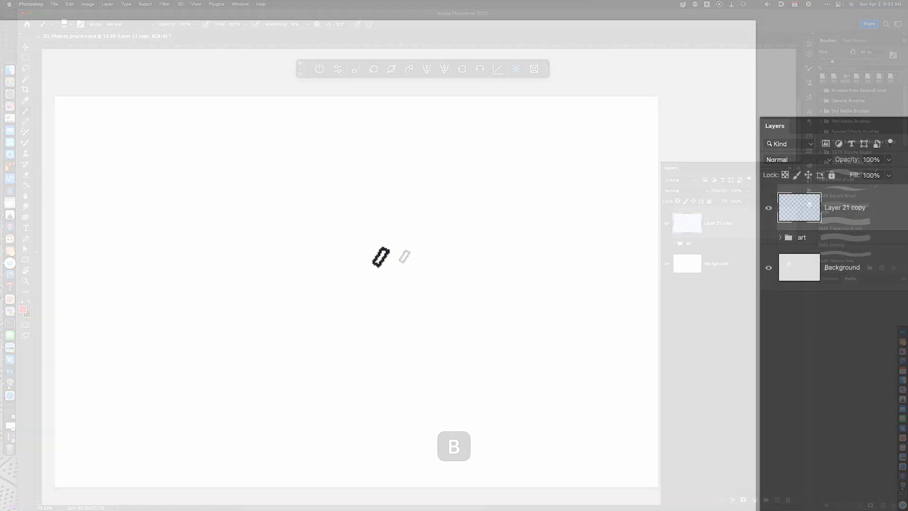
left_click_drag(399, 241, 384, 383)
key("ctrl+z")
mouse_move(377, 327)
left_mouse_down()
mouse_move(327, 415)
mouse_move(347, 439)
left_mouse_up()
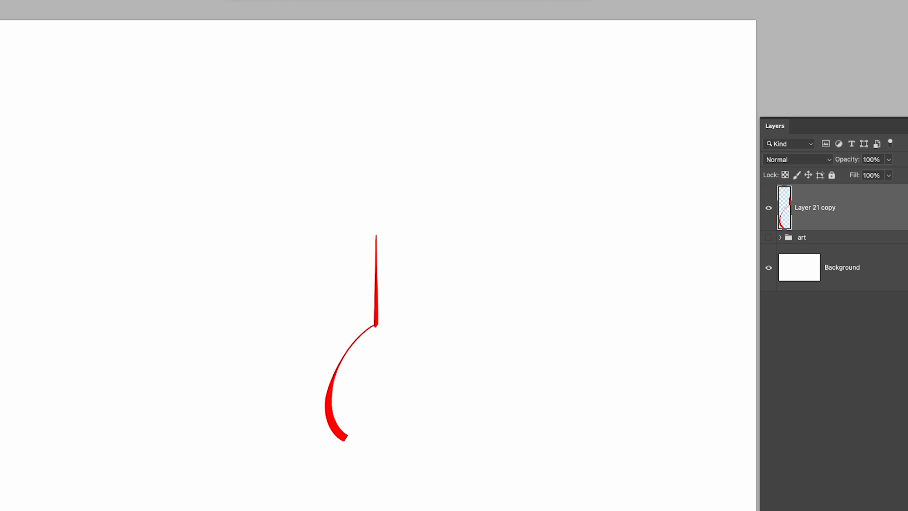
Duplicate the profile layer, move the copy to the left of the original, and scale it down as the receding end.
key("ctrl+j")
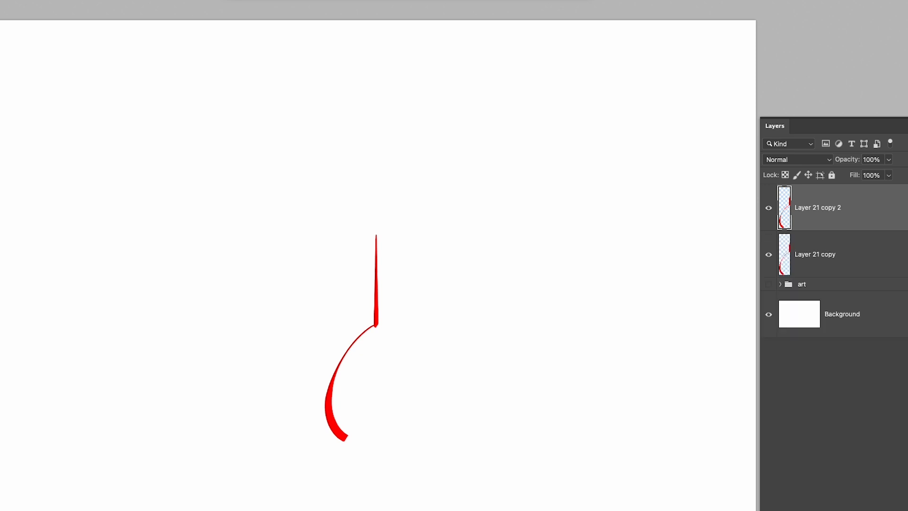
key("v")
left_click_drag(429, 475, 335, 479)
key("super")
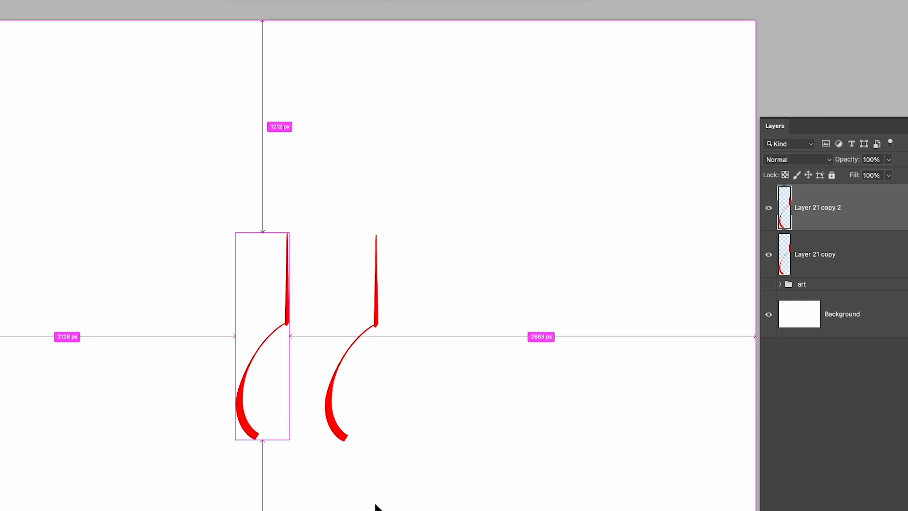
key("super+t")
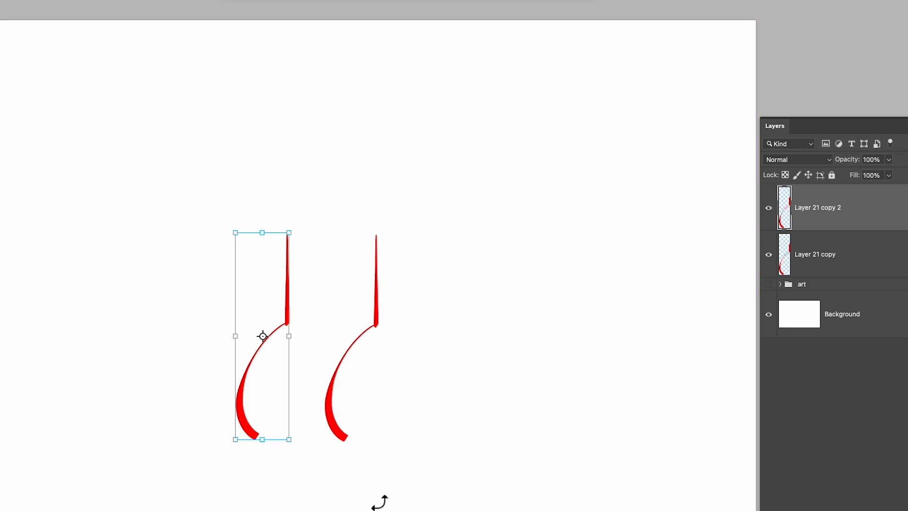
left_click_drag(289, 438, 243, 384)
key("Return")
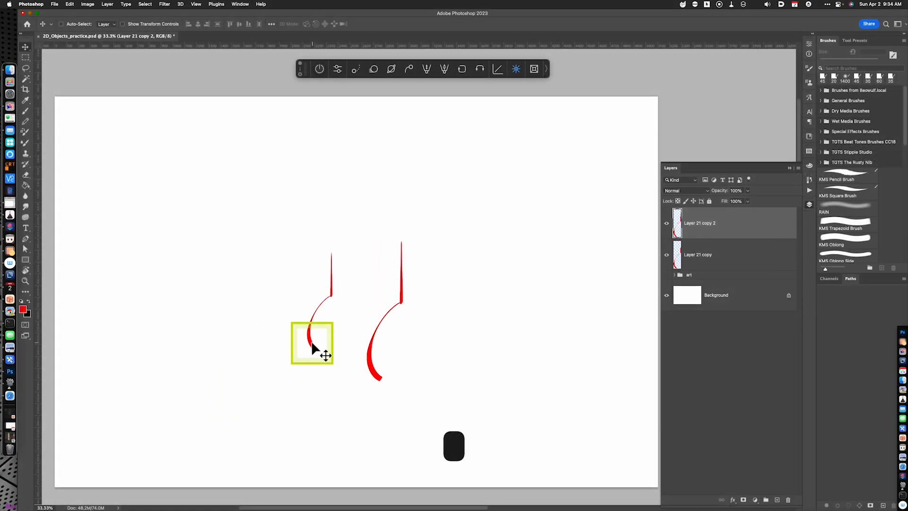
Connect the small and large profiles with red brush lines along the top edge, the middle crease and the bottom edge.
key("b")
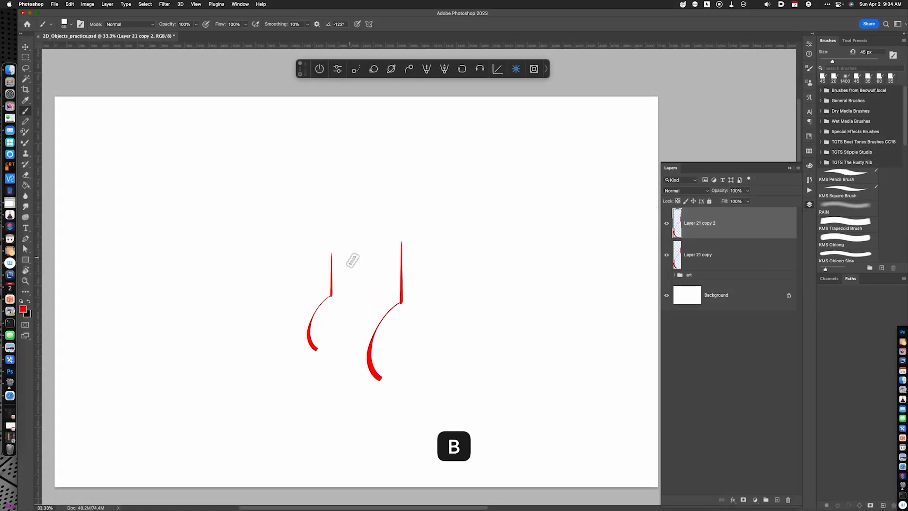
left_click(333, 255)
left_click(332, 297)
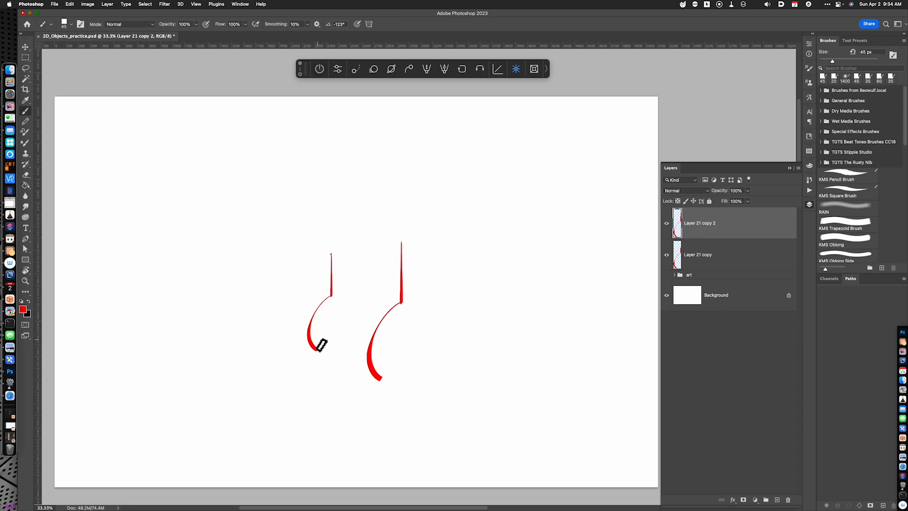
left_click(402, 242, "shift")
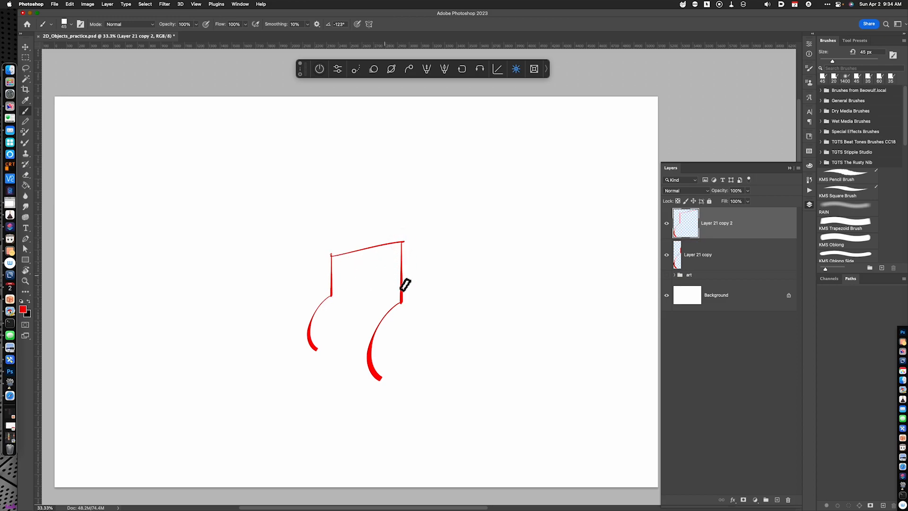
left_click_drag(332, 297, 393, 299)
left_click_drag(316, 351, 380, 378)
key("super+z")
left_click_drag(318, 350, 379, 377)
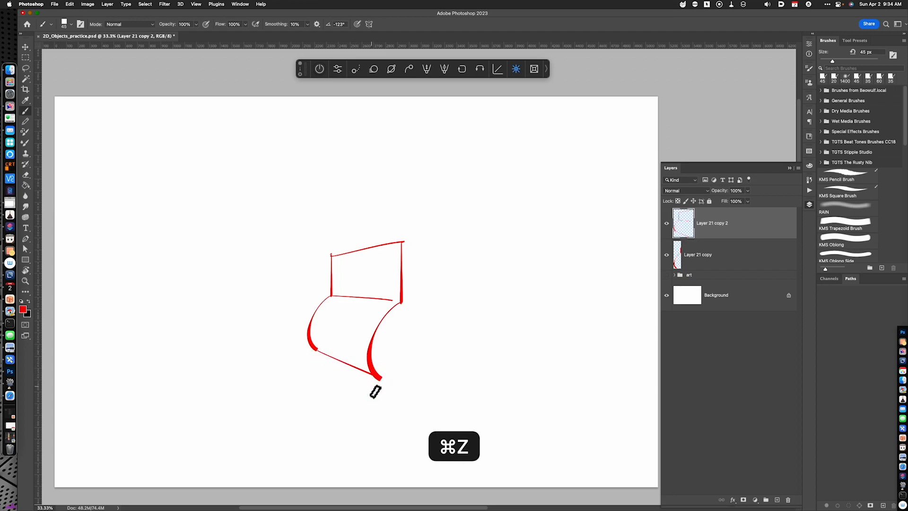
left_click_drag(393, 300, 401, 301)
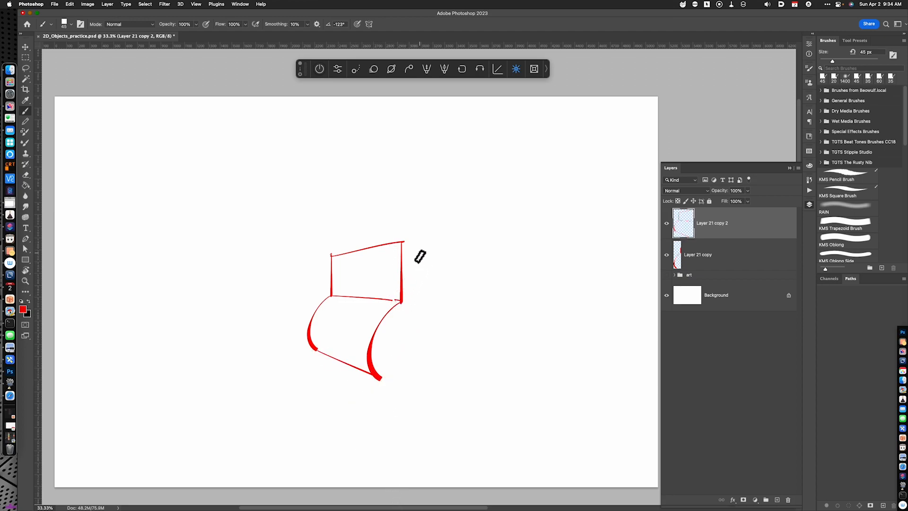
Draw the form's side plane with a short receding top edge, a vertical back edge and a bottom edge meeting the profile.
left_click_drag(404, 242, 426, 252)
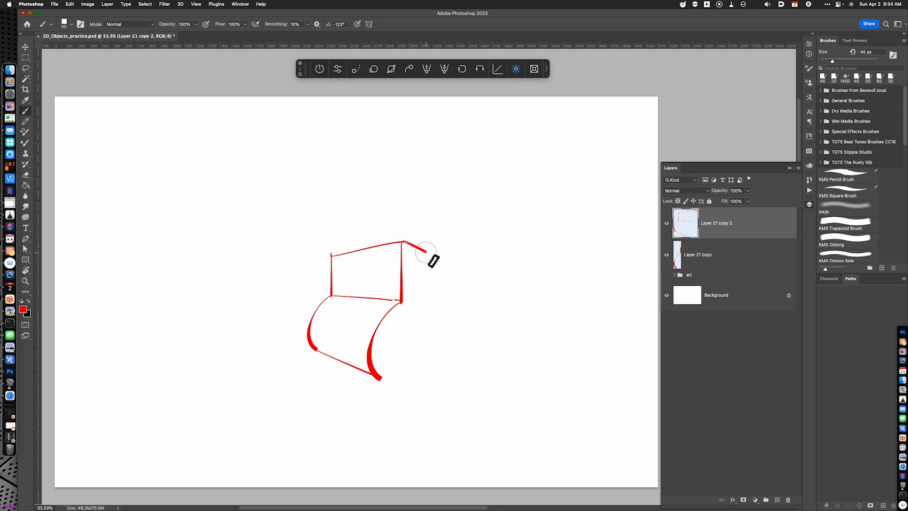
left_click(426, 366, "shift")
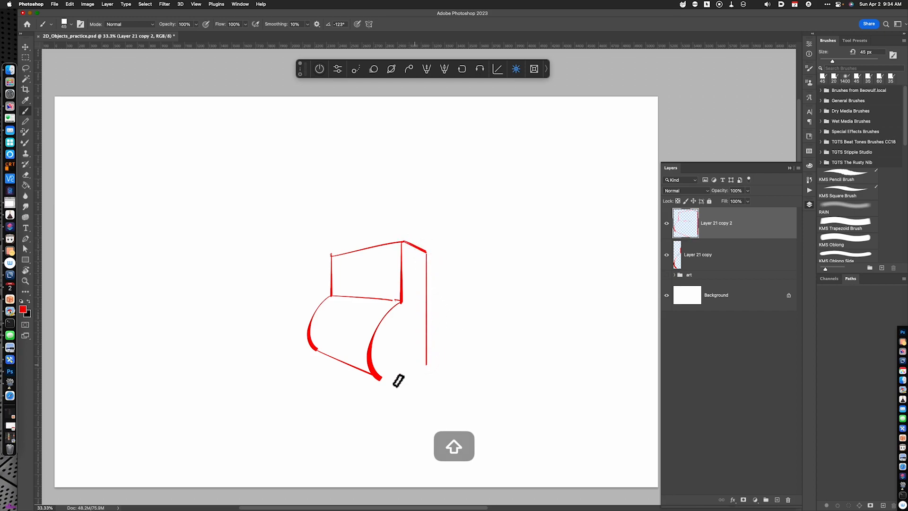
left_click_drag(427, 362, 382, 377)
key("super+z")
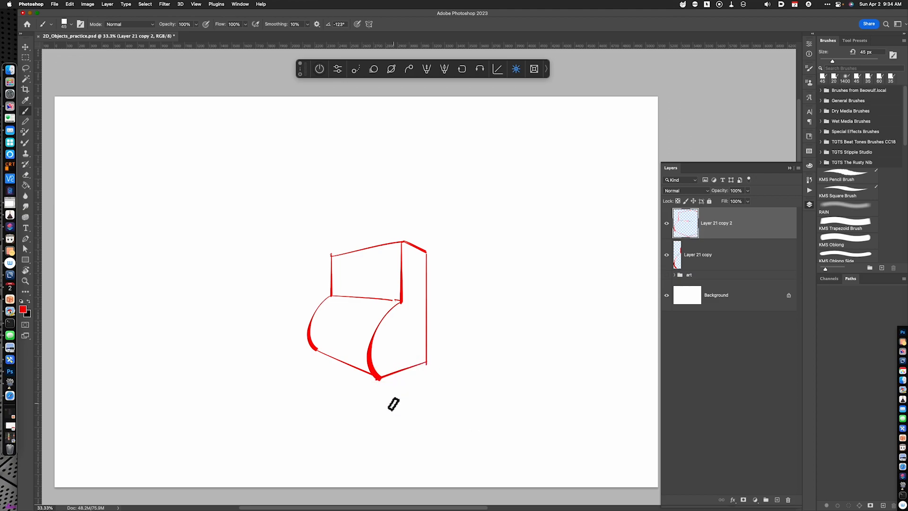
Sketch a small two-sided box right of the form and mark its left side's converging edges with arrows.
mouse_move(498, 283)
left_mouse_down()
mouse_move(499, 308)
mouse_move(498, 291)
mouse_move(519, 267)
mouse_move(523, 314)
mouse_move(501, 326)
mouse_move(524, 322)
left_mouse_up()
mouse_move(519, 268)
left_mouse_down()
mouse_move(547, 277)
mouse_move(549, 312)
left_mouse_up()
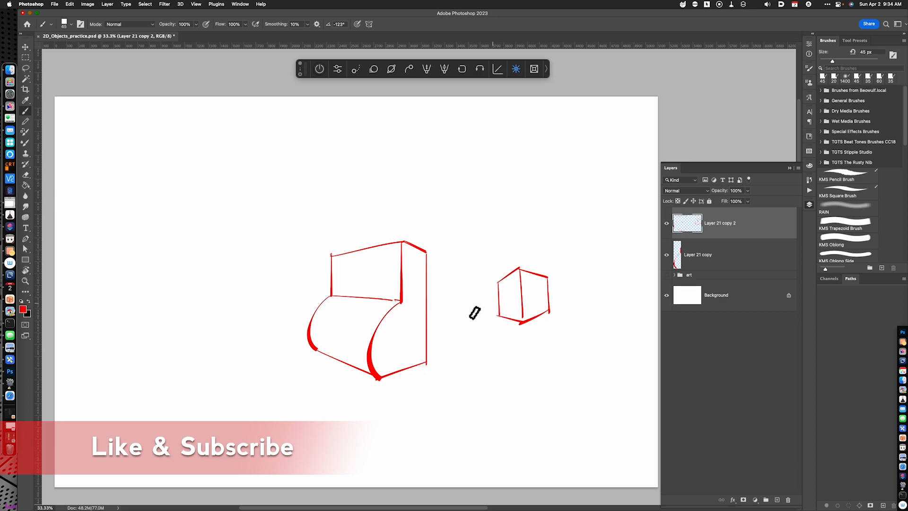
left_click_drag(510, 257, 511, 269)
left_click_drag(499, 323, 504, 324)
Mark a vanishing point labelled VP on each side of the small box and add arrows at its right side's edges.
left_click(444, 305)
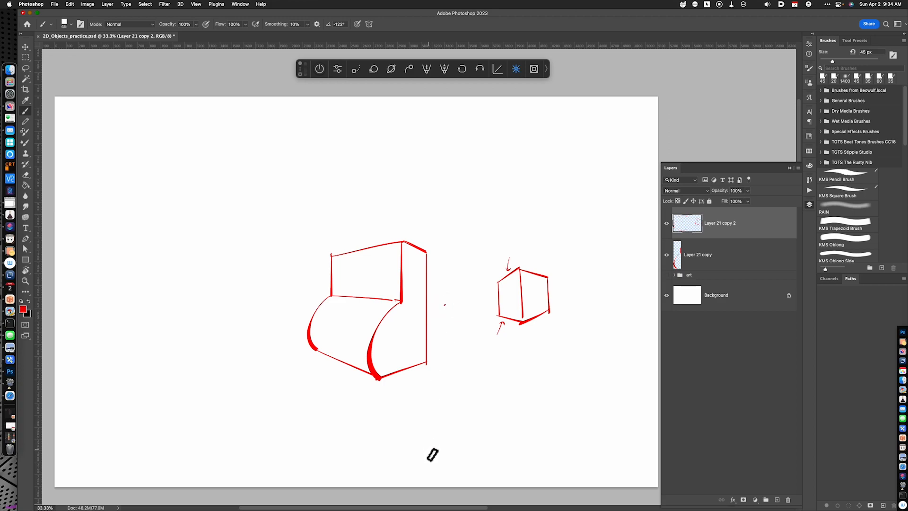
left_click_drag(443, 289, 446, 289)
left_click_drag(448, 295, 449, 292)
left_click_drag(540, 258, 536, 268)
left_click_drag(539, 333, 543, 326)
left_click(609, 291)
left_click_drag(612, 282, 618, 283)
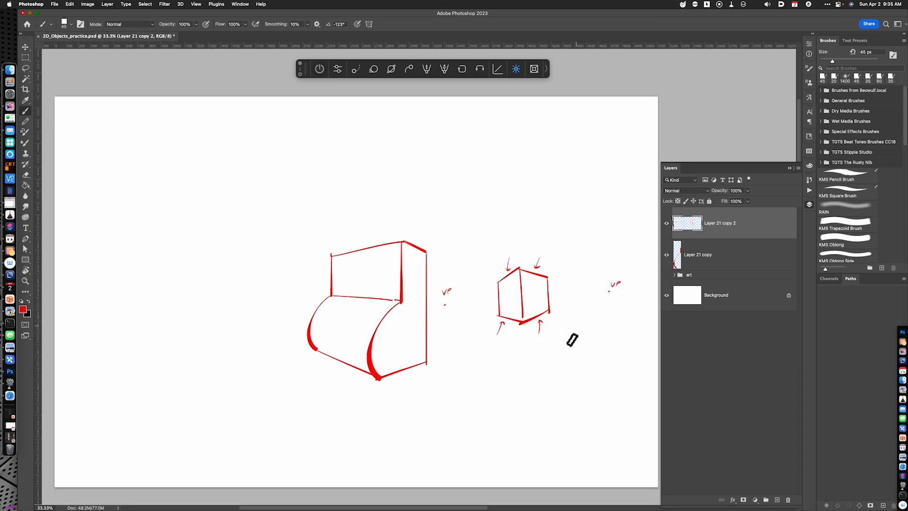
Lasso the small box with its arrows and VP labels and cut it from the layer.
key("l")
mouse_move(447, 331)
left_mouse_down()
mouse_move(435, 311)
mouse_move(520, 235)
mouse_move(629, 281)
mouse_move(624, 323)
mouse_move(567, 377)
mouse_move(473, 376)
left_mouse_up()
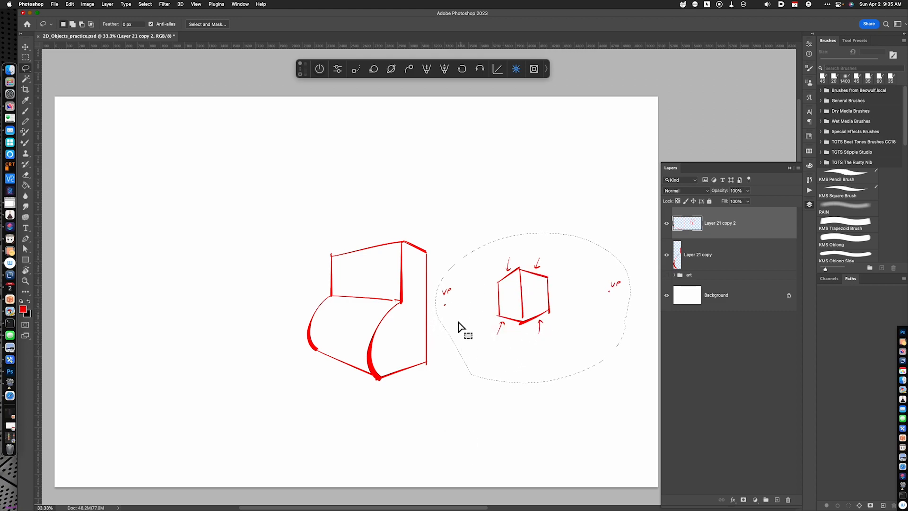
key("super+x")
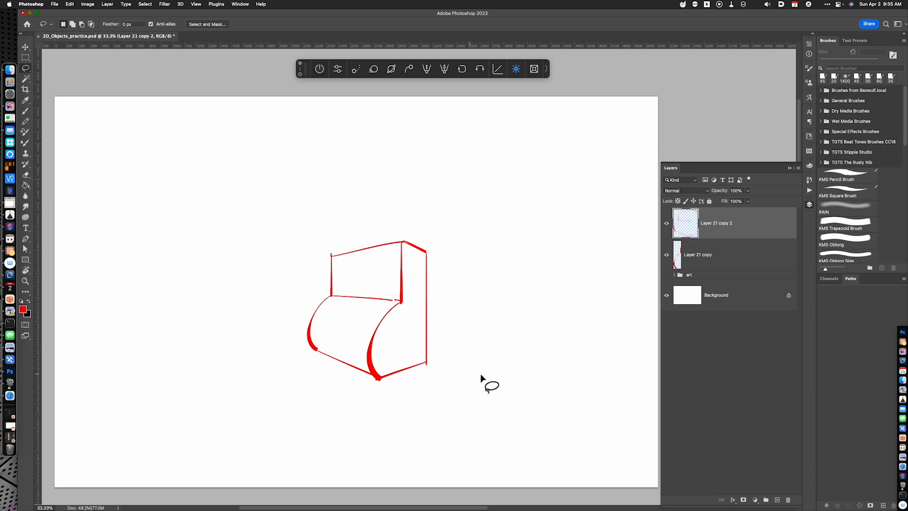
key("v")
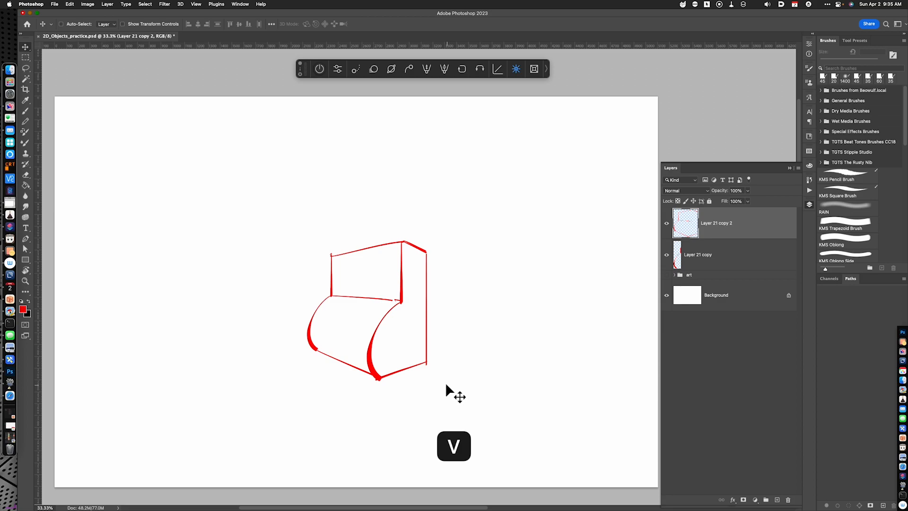
left_click_drag(439, 324, 365, 405)
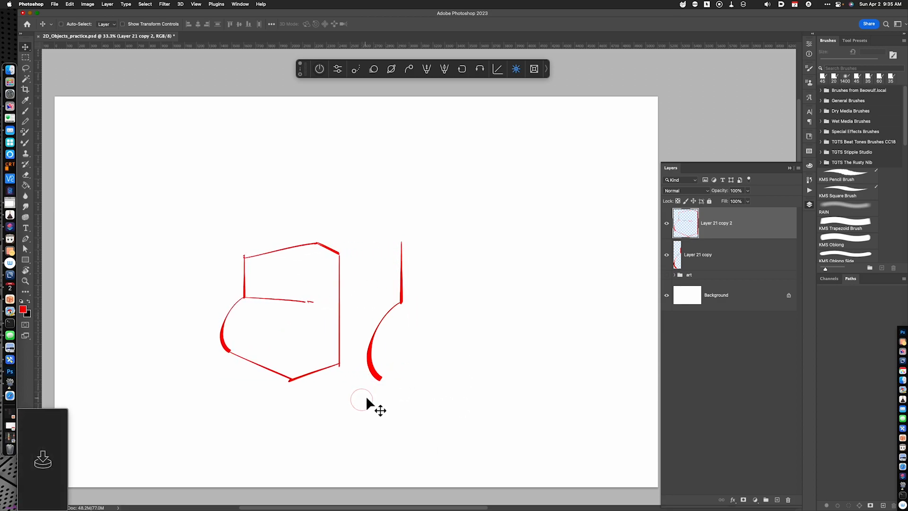
key("super+z")
Merge Layer 21 copy and Layer 21 copy 2 into one layer and add a new empty layer above it.
left_click(702, 257, "shift")
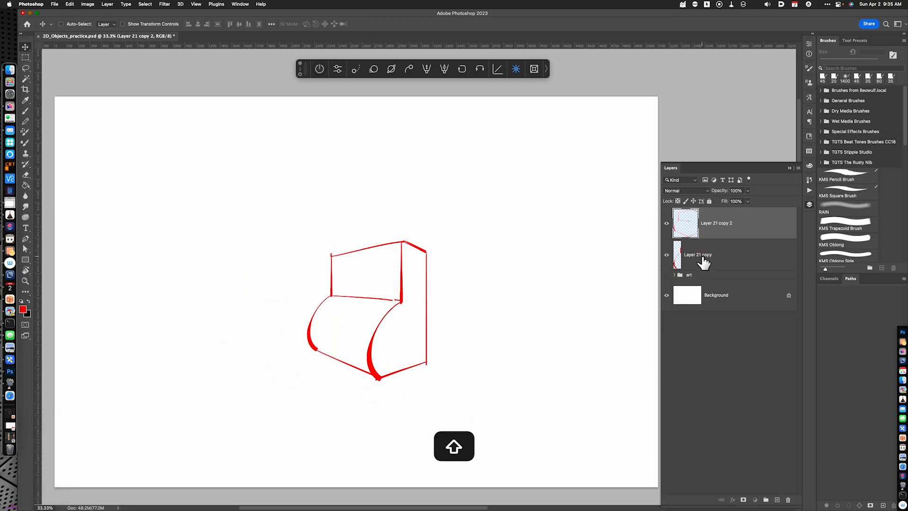
key("super+e")
key("shift+super+alt+n")
Draw a second profile of an inward curve, a vertical line and a small bottom hook, and move it farther right.
key("b")
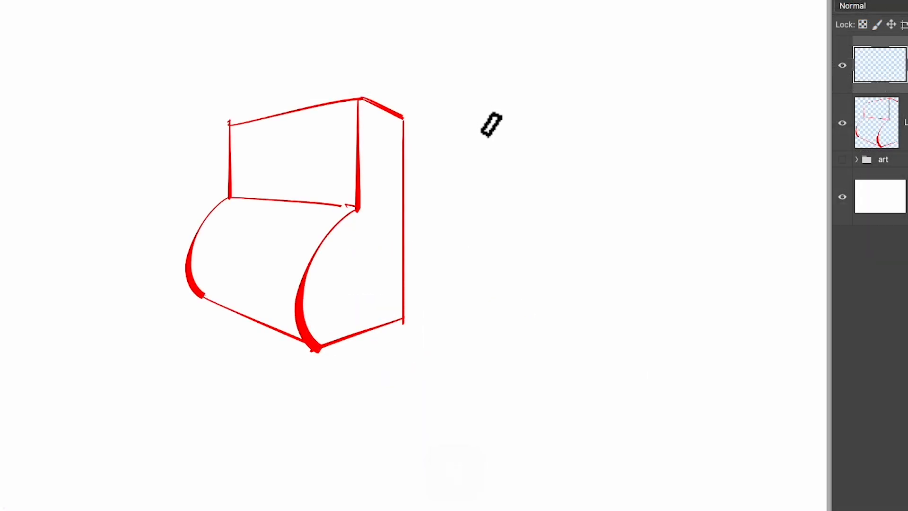
left_click_drag(477, 116, 532, 192)
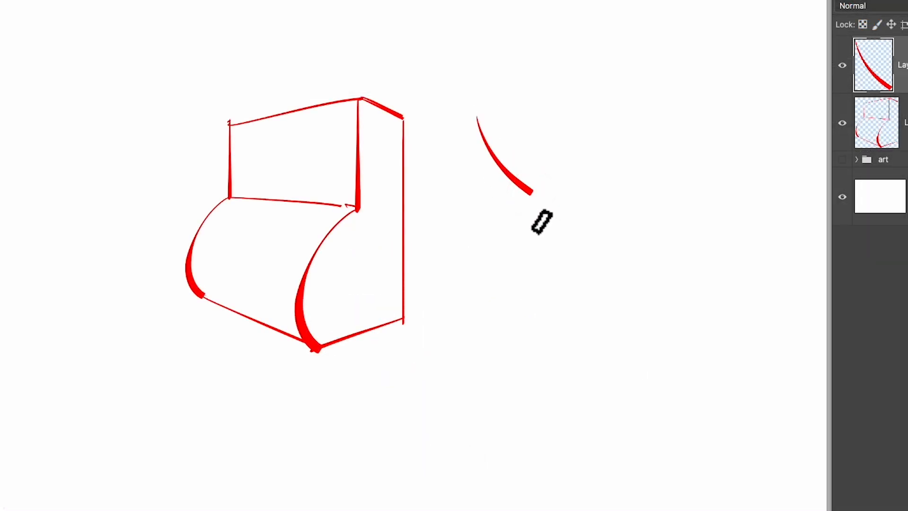
left_click(531, 334, "shift")
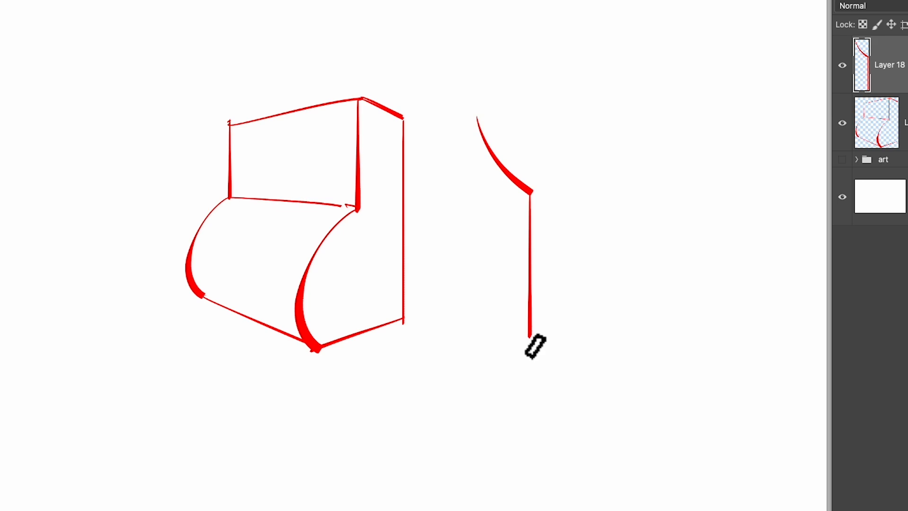
left_click_drag(530, 335, 529, 374)
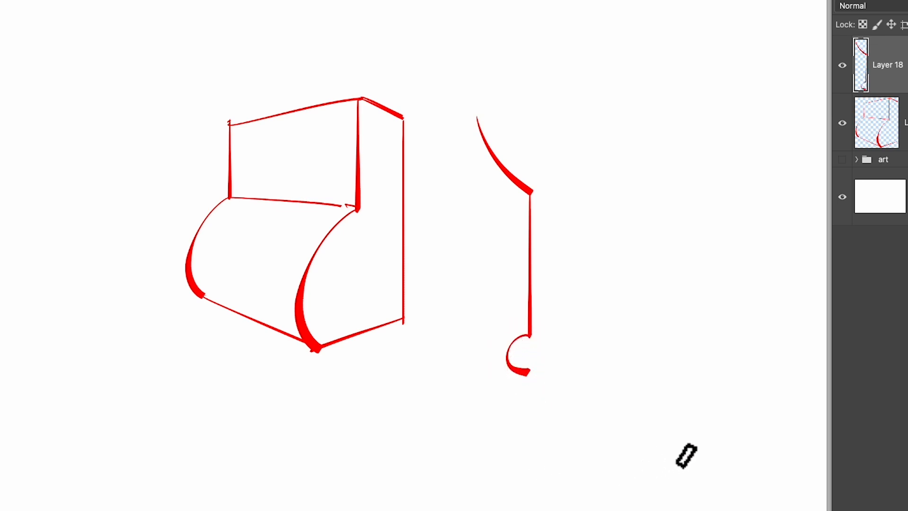
key("v")
left_click_drag(596, 410, 740, 406)
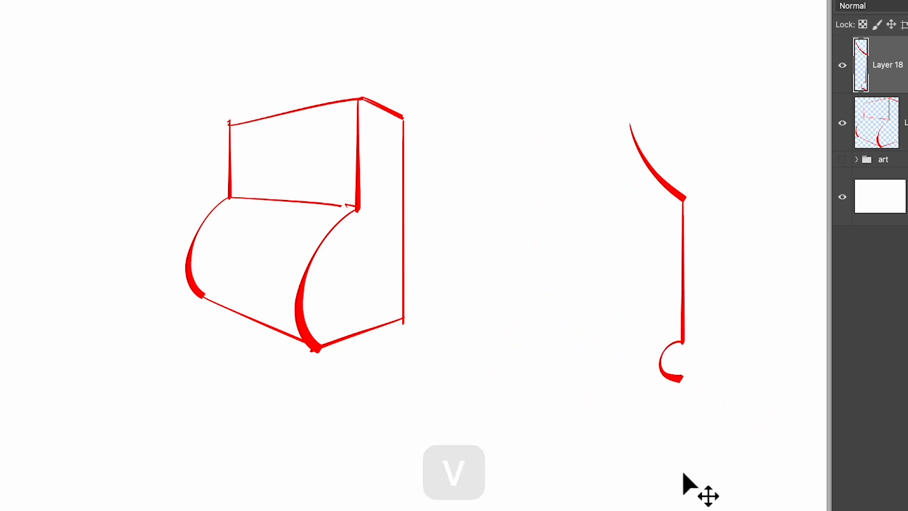
Duplicate the second profile's layer, move the copy to the left, and scale it down toward its centre.
key("super")
key("super+j")
key("v")
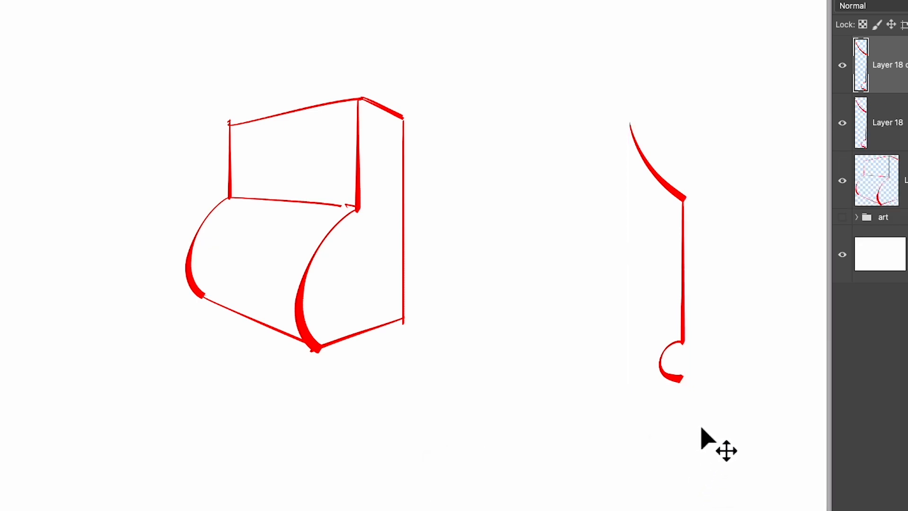
left_click_drag(716, 420, 612, 422)
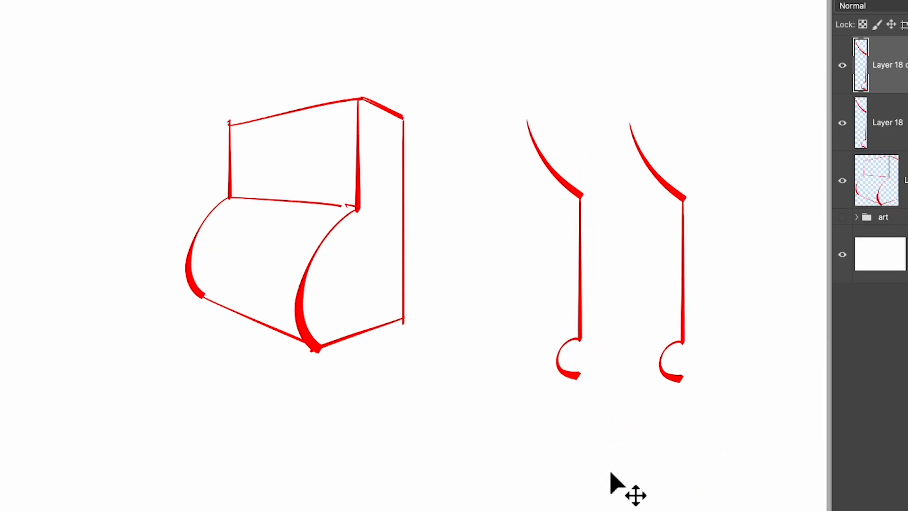
key("super")
key("super+t")
mouse_move(584, 381)
left_mouse_down()
mouse_move(568, 348)
mouse_move(576, 344)
left_mouse_up()
left_click(586, 366)
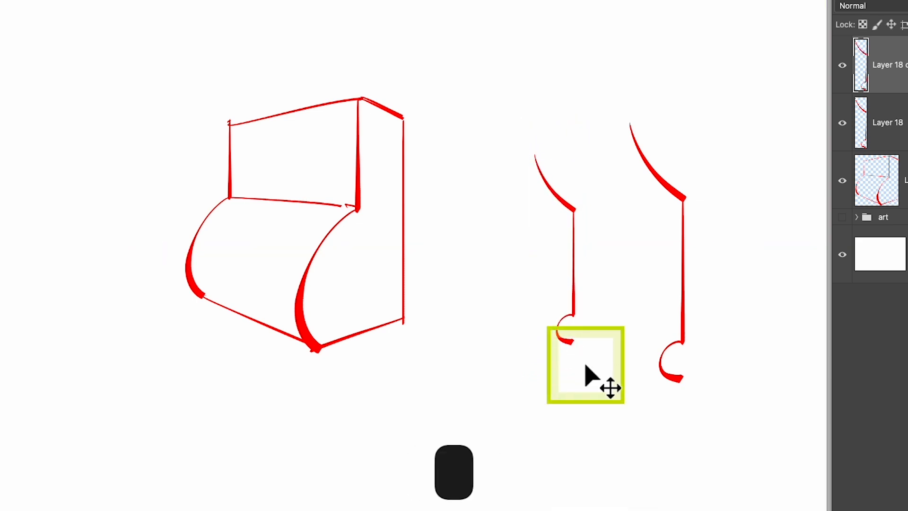
Connect the second pair of profiles with lines along the top edge, both creases and the bottom of the rolled hook.
key("b")
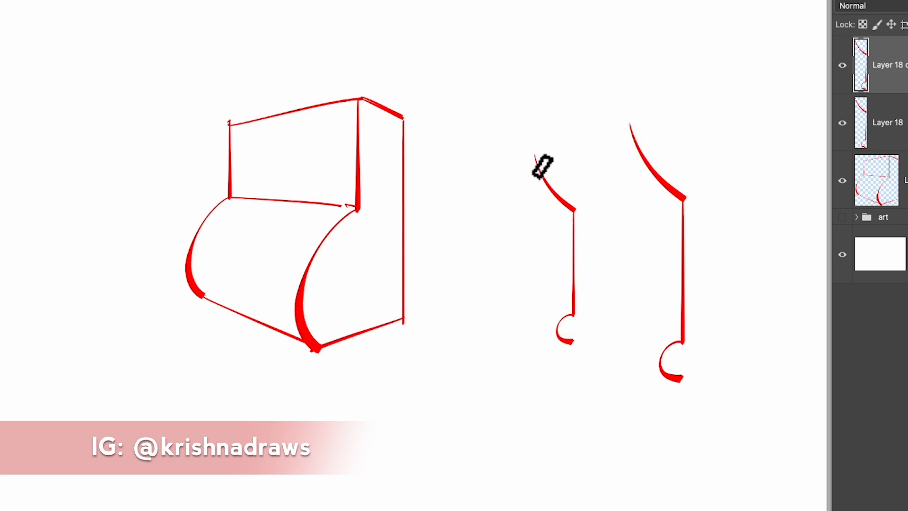
left_click_drag(626, 123, 533, 157)
left_click_drag(574, 209, 686, 197)
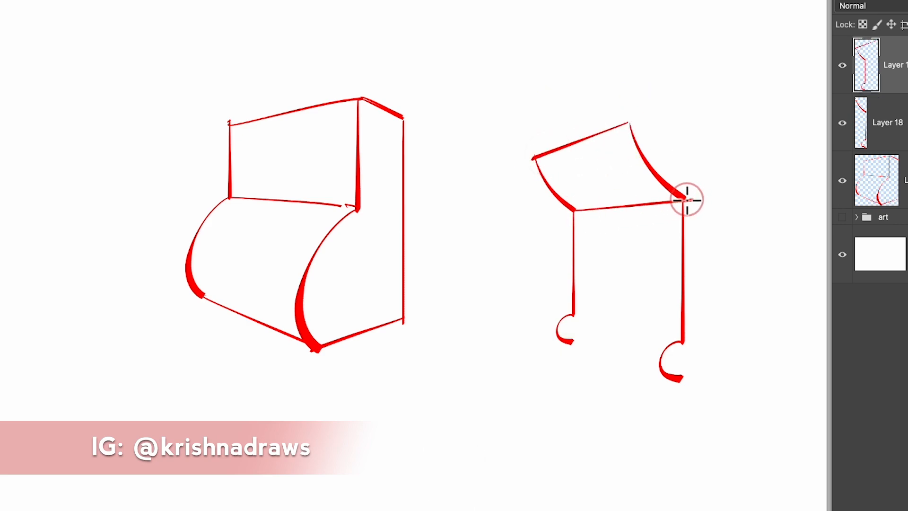
key("super+z")
left_click_drag(575, 209, 685, 198)
left_click_drag(573, 316, 681, 337)
left_click_drag(568, 343, 669, 375)
key("super+z")
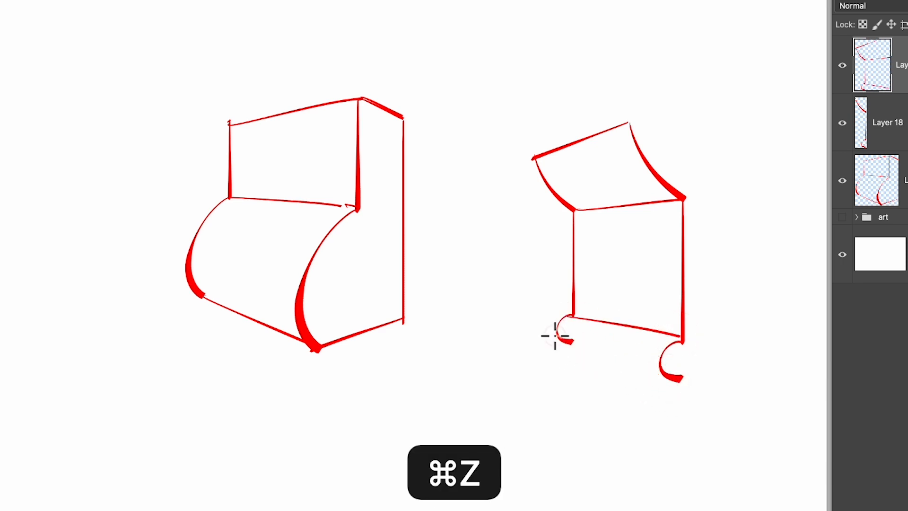
left_click_drag(570, 342, 681, 379)
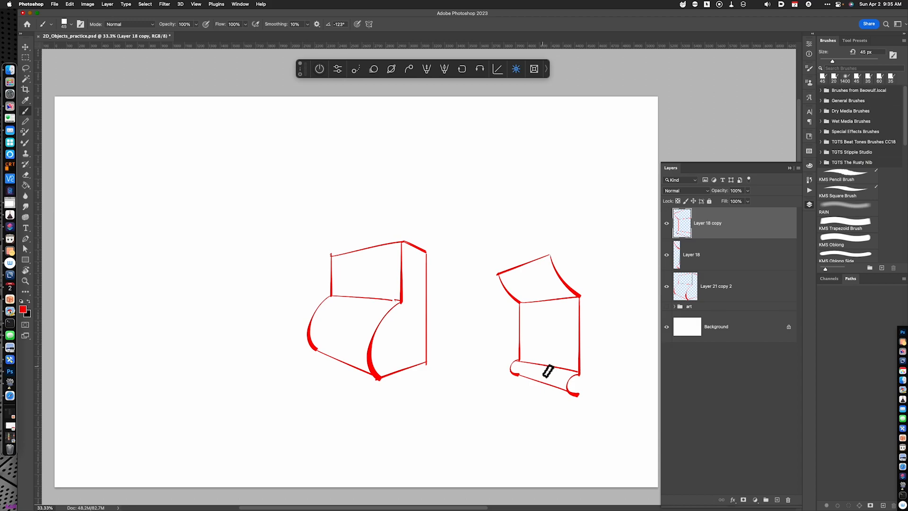
Draw a contour line down the middle of the second form, following its upper curve, vertical face and bottom roll.
left_click_drag(545, 366, 540, 383)
key("super+z")
left_click(547, 301)
left_click(547, 364, "shift")
key("super+z")
left_click_drag(523, 263, 547, 299)
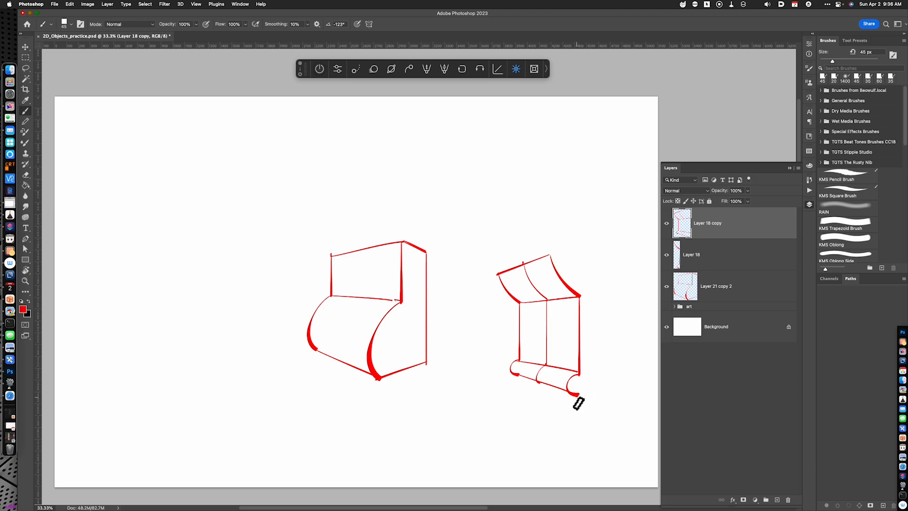
Merge the two layers holding the second form and move the merged form slightly to the left.
key("v")
mouse_move(577, 404)
left_mouse_down()
mouse_move(563, 405)
mouse_move(569, 421)
mouse_move(559, 423)
left_mouse_up()
key("super+z")
left_click(704, 268, "shift")
key("super+e")
key("v")
key("b")
Draw the second form's rear vertical edge, its receding bottom edge and the outward bulge at the base of the rear edge.
left_click(591, 313)
left_click(590, 365, "shift")
key("super+z")
left_click(588, 311)
left_click(588, 363, "shift")
left_click_drag(545, 399, 589, 388)
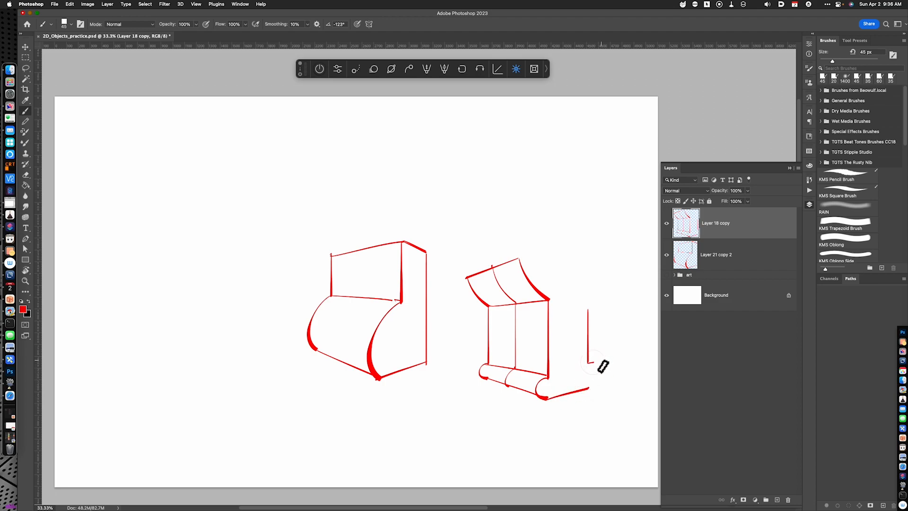
key("super+z")
left_click_drag(589, 364, 589, 388)
Complete the second form's side with a short receding top edge, an inward upper curve and a flared rear corner.
left_click_drag(521, 259, 539, 262)
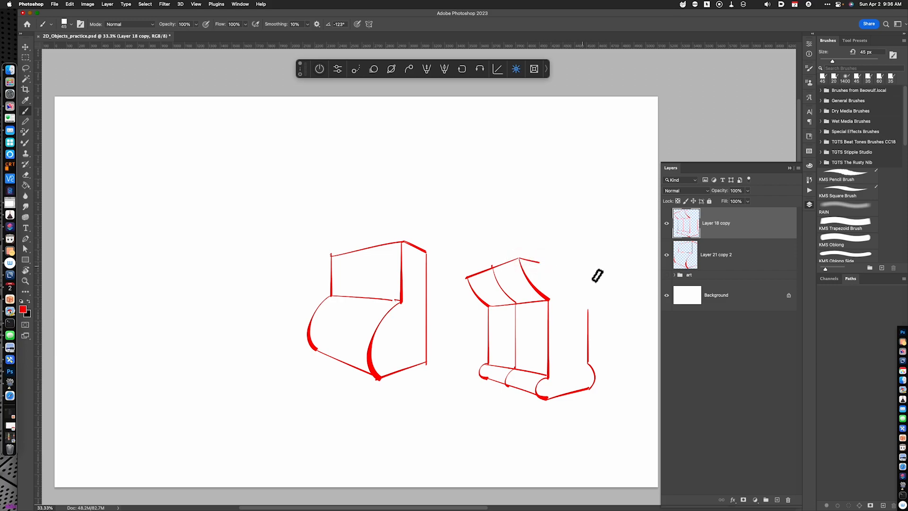
left_click_drag(590, 388, 605, 384)
mouse_move(540, 261)
left_mouse_down()
mouse_move(590, 301)
mouse_move(564, 286)
mouse_move(594, 282)
mouse_move(588, 312)
left_mouse_up()
key("super+z")
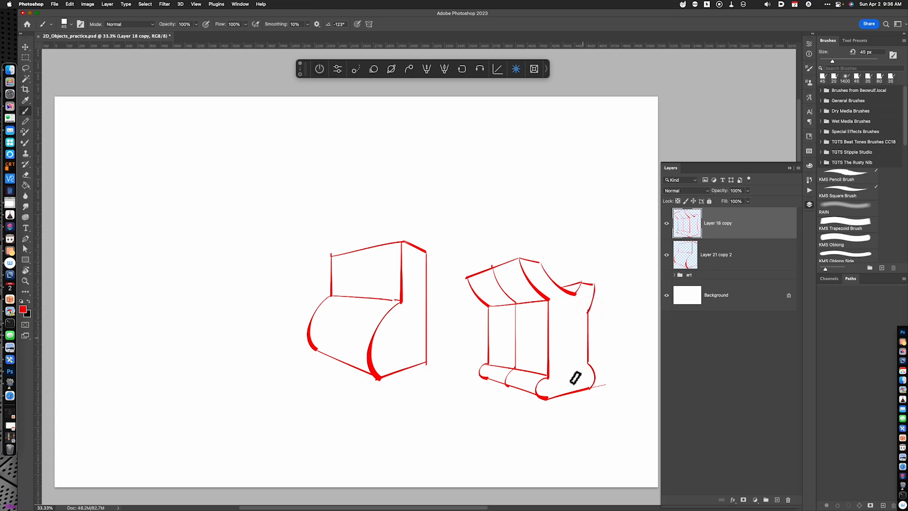
Try long guide lines that extend the second form's top and bottom edges toward a shared vanishing point.
left_click_drag(564, 412, 618, 379)
mouse_move(524, 260)
left_mouse_down()
mouse_move(635, 295)
mouse_move(627, 299)
left_mouse_up()
key("super+z")
left_click_drag(544, 403, 654, 373)
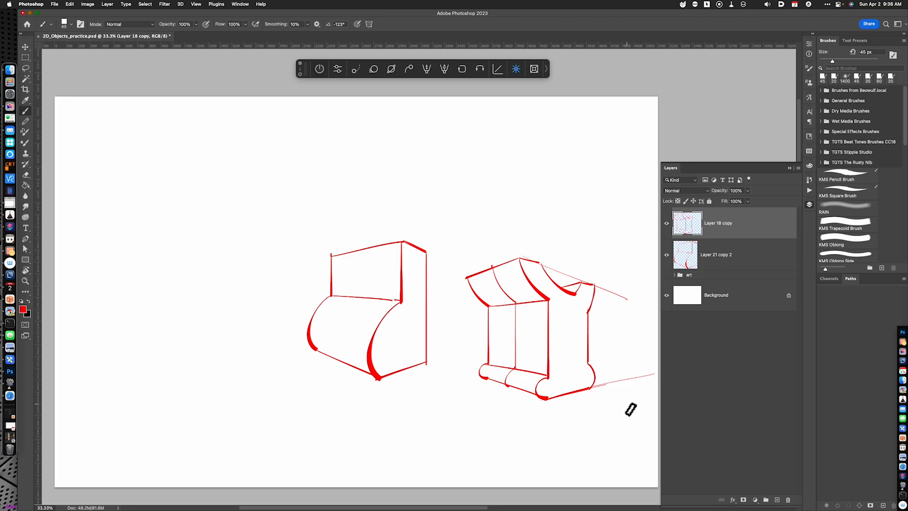
left_click(488, 388)
key("super+z")
key("super+z")
key("super+z")
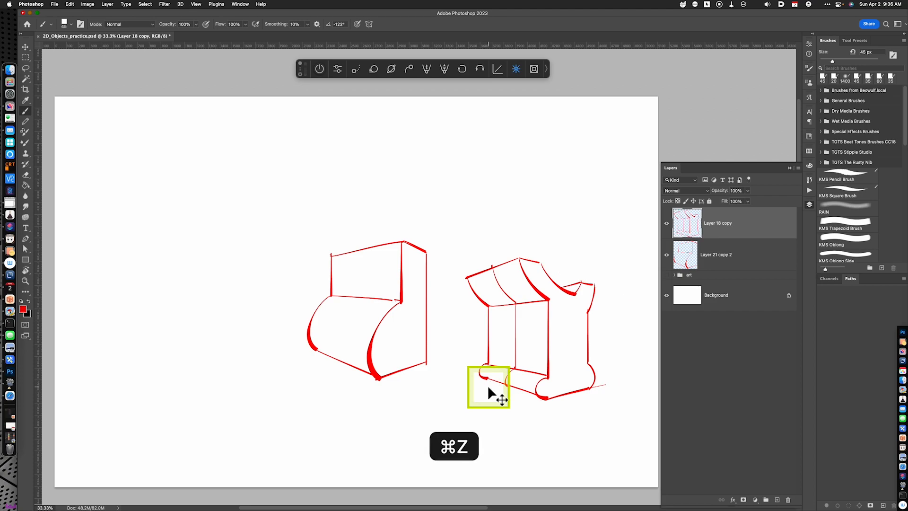
Add a new layer and draw an S-shaped profile with a curled top and a rounded bottom hook left of the first form.
key("super+alt+shift+n")
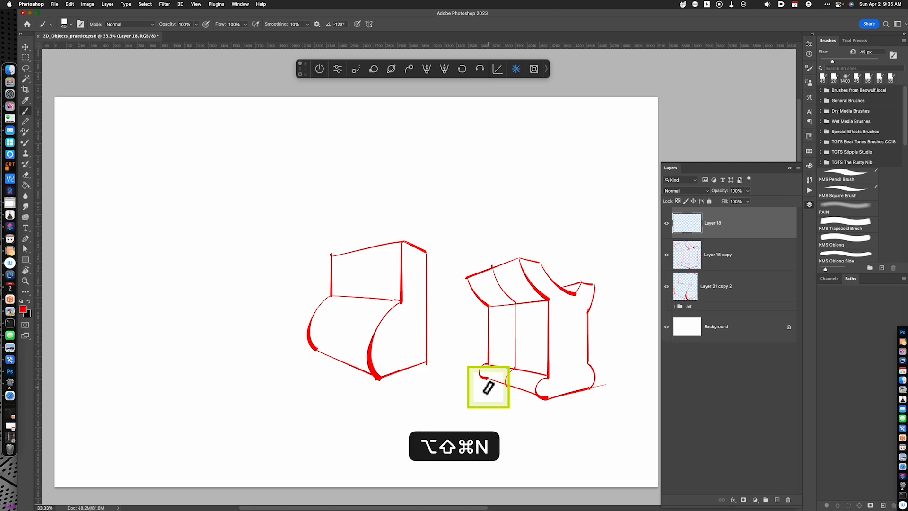
left_click_drag(349, 375, 471, 407)
key("b")
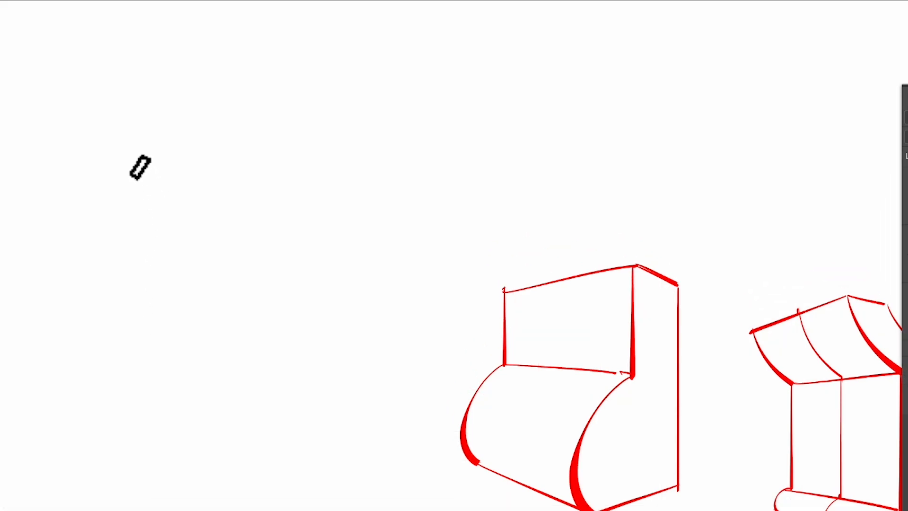
left_click_drag(240, 201, 289, 314)
left_click_drag(223, 362, 139, 406)
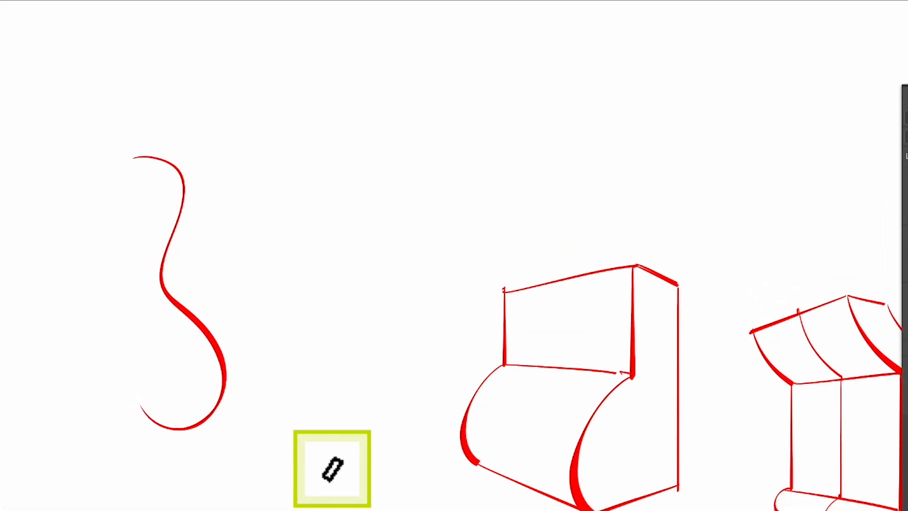
Duplicate the S-shaped profile, move the copy to its right, and scale the copy down.
key("super")
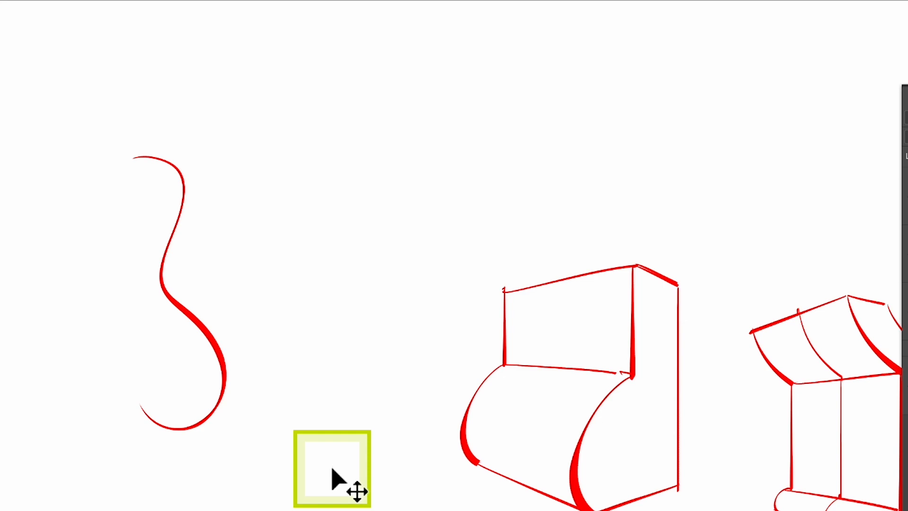
left_click_drag(233, 379, 345, 381)
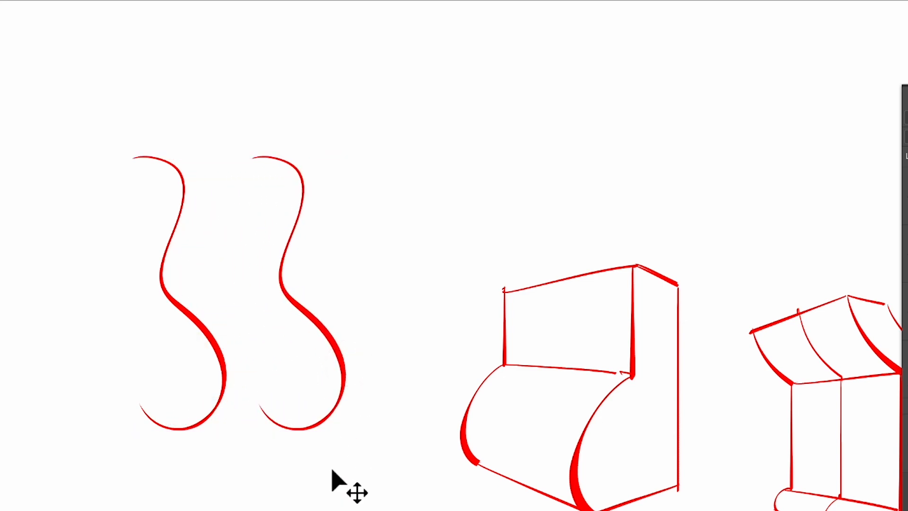
key("ctrl")
left_click_drag(340, 432, 324, 401)
key("Return")
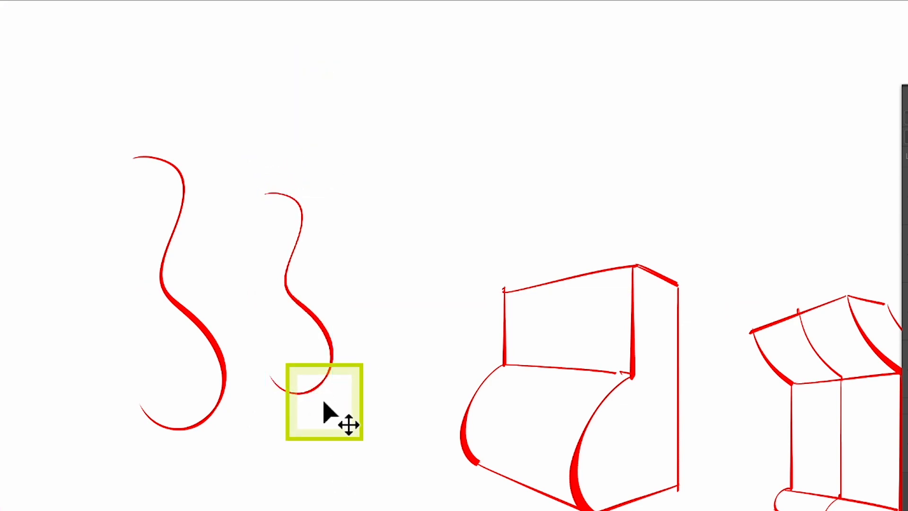
Connect the two S-shaped profiles with straight lines along the bottom curves and at the narrow waist.
key("b")
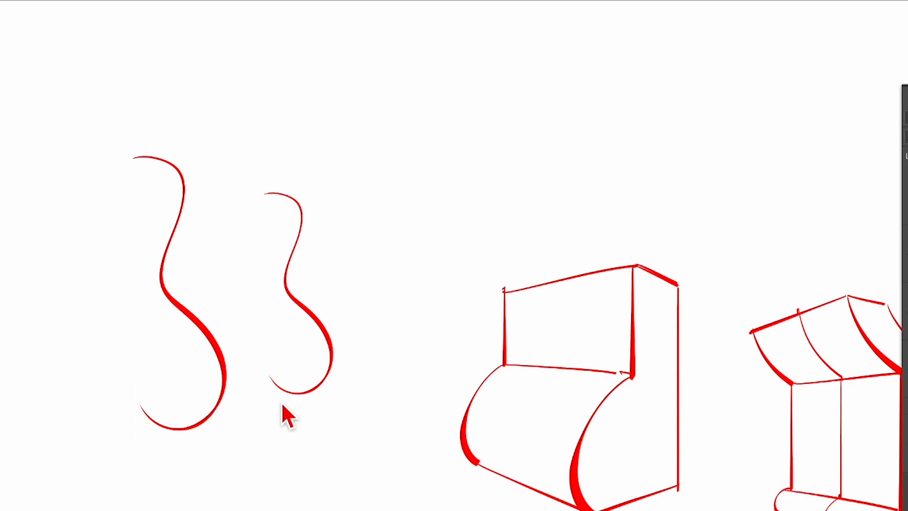
left_click(313, 391)
left_click(208, 419, "shift")
key("ctrl+z")
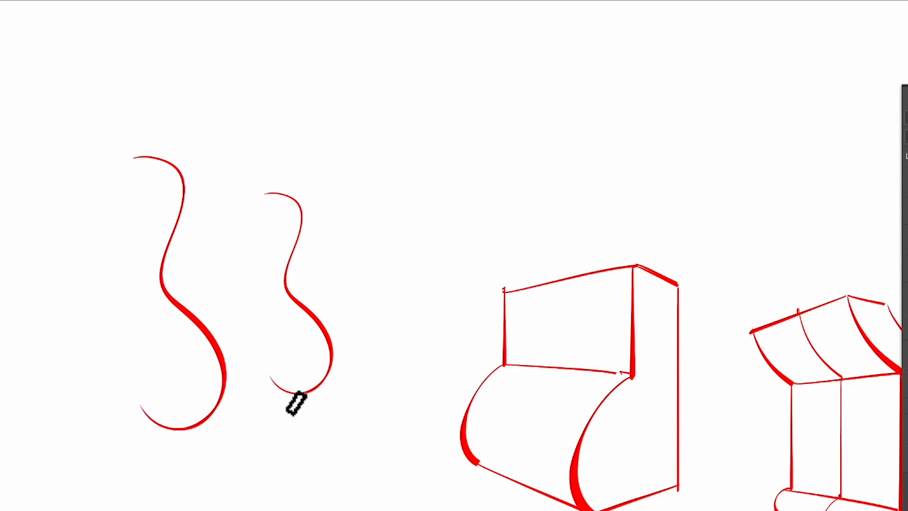
left_click_drag(302, 394, 191, 422)
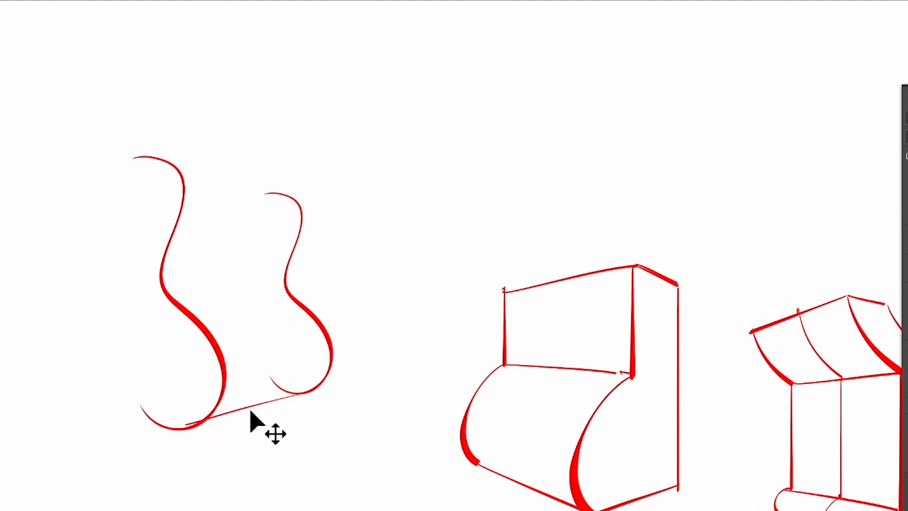
key("ctrl+z")
left_click_drag(302, 394, 187, 426)
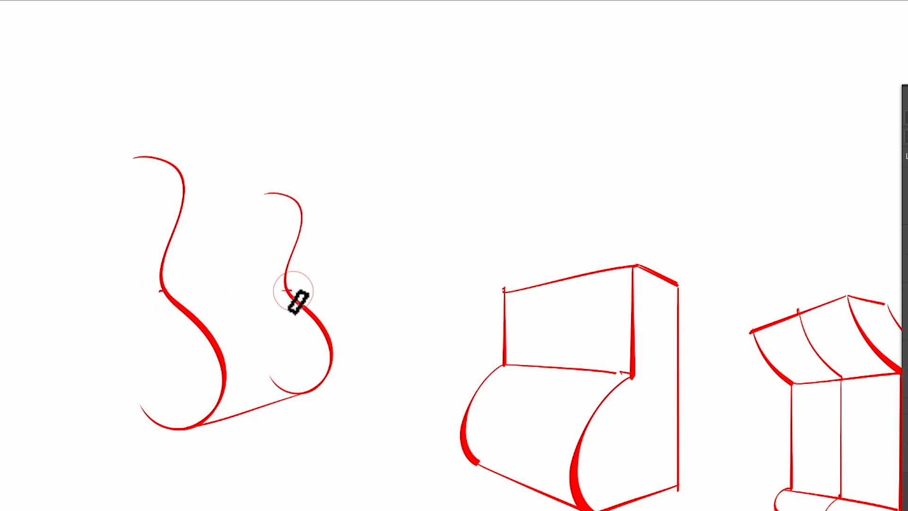
left_click_drag(161, 290, 290, 291)
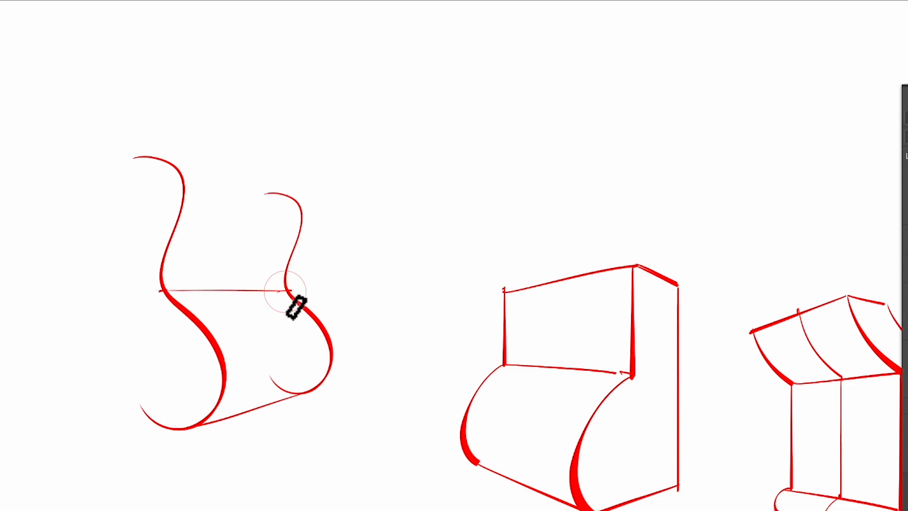
Connect the upper curls of the two S-shaped profiles with a straight tangent line.
key("r")
left_click_drag(514, 509, 652, 418)
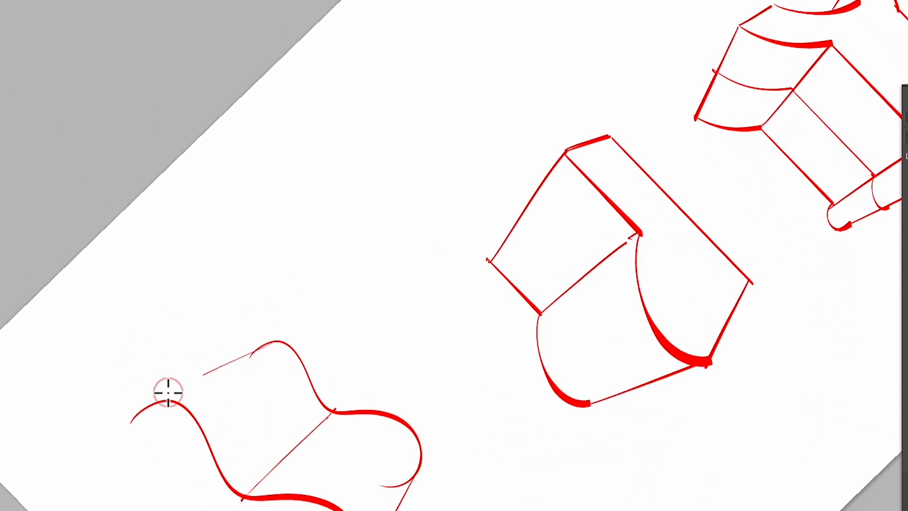
left_click_drag(275, 341, 153, 403)
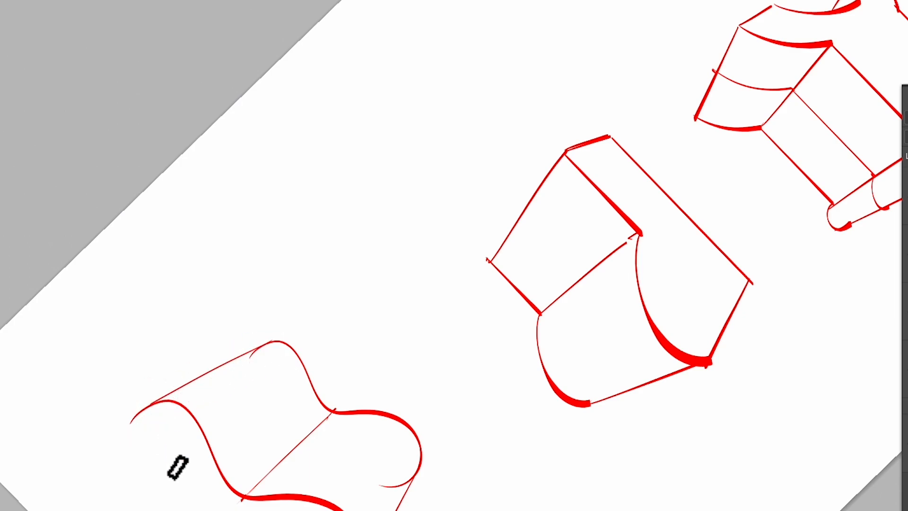
key("Escape")
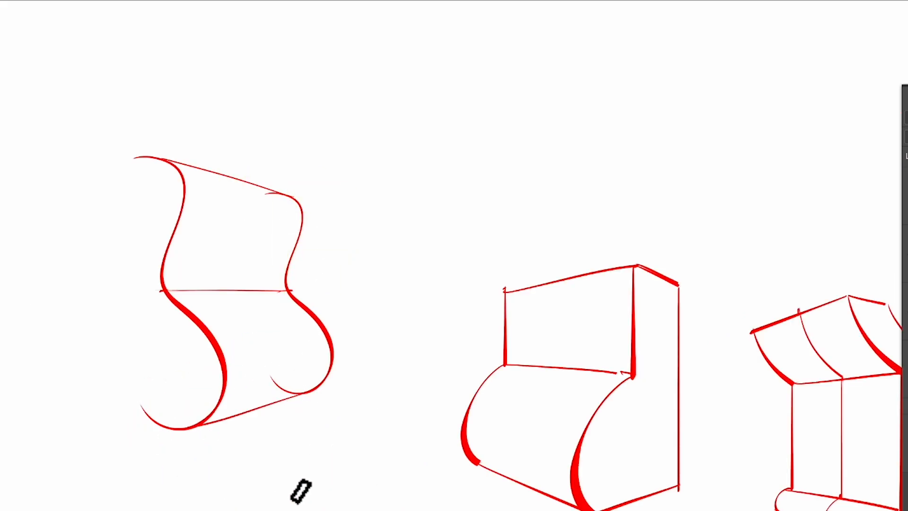
Extend the top curl of both S-shaped profiles and close the front profile's top and bottom curls with straight lines.
left_click_drag(138, 158, 115, 205)
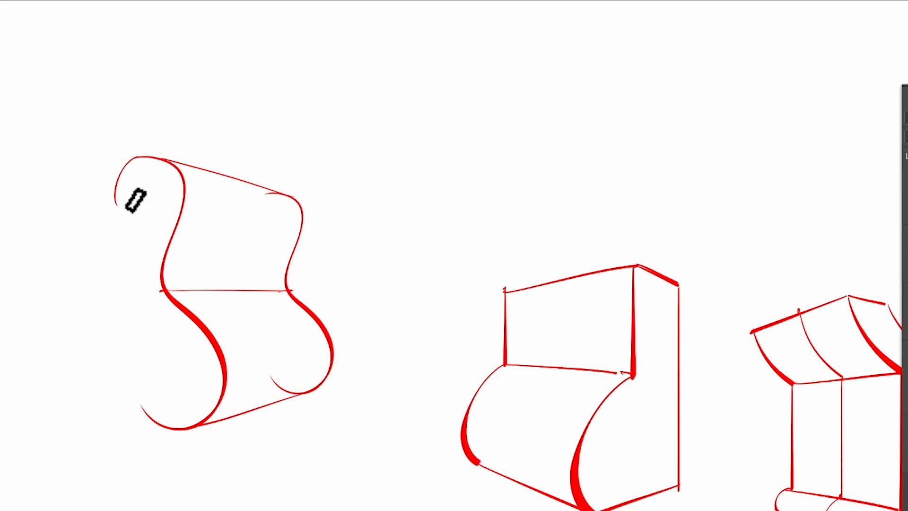
mouse_move(283, 194)
left_mouse_down()
mouse_move(261, 199)
mouse_move(258, 218)
left_mouse_up()
mouse_move(115, 202)
left_mouse_down()
mouse_move(221, 212)
mouse_move(193, 211)
left_mouse_up()
key("ctrl+z")
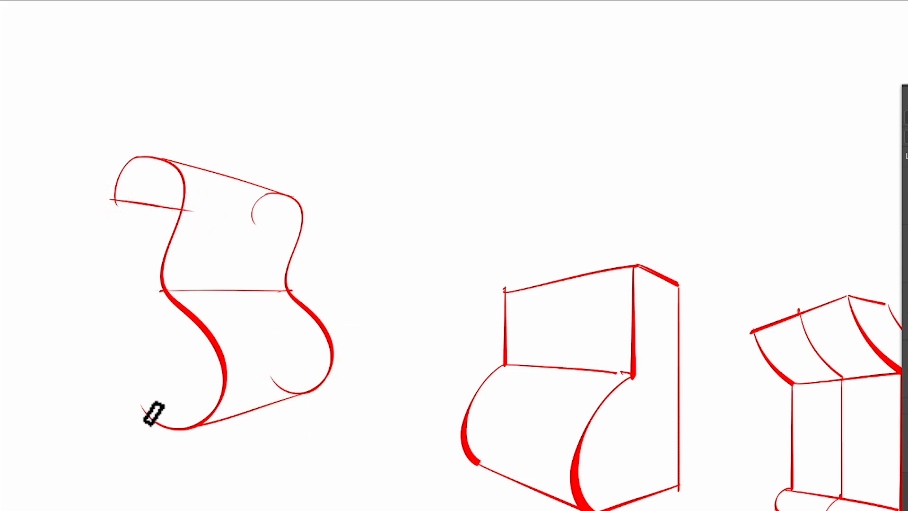
left_click_drag(139, 406, 222, 386)
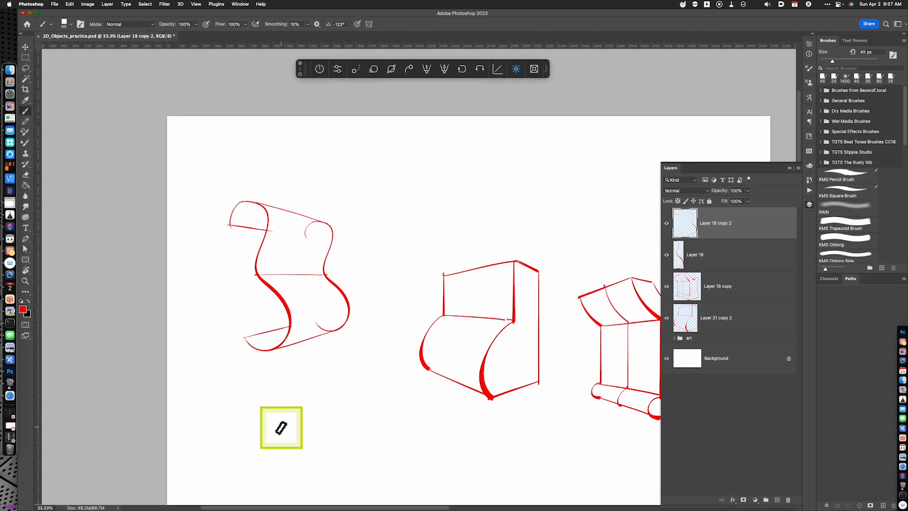
Add a new layer and sketch a small box in perspective above the first form.
left_click_drag(524, 399, 412, 405)
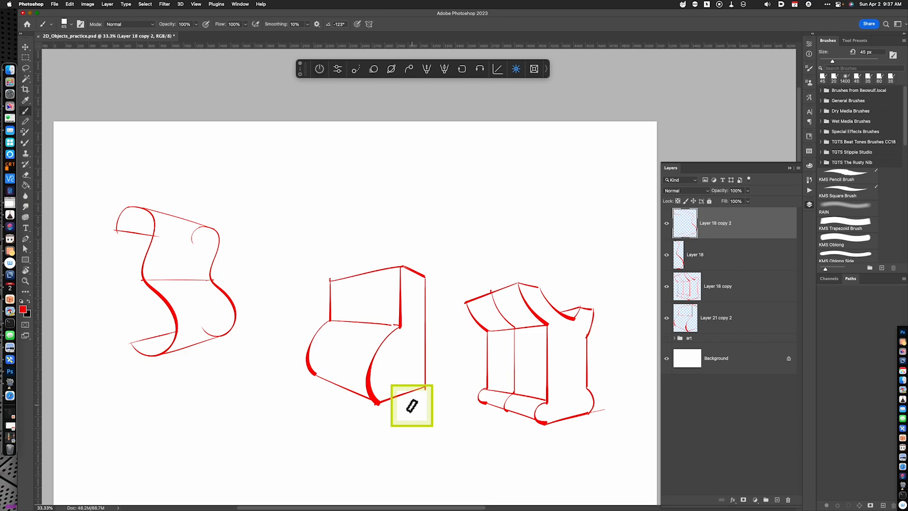
key("alt+shift+super+n")
mouse_move(397, 179)
left_mouse_down()
mouse_move(398, 216)
mouse_move(429, 215)
left_mouse_up()
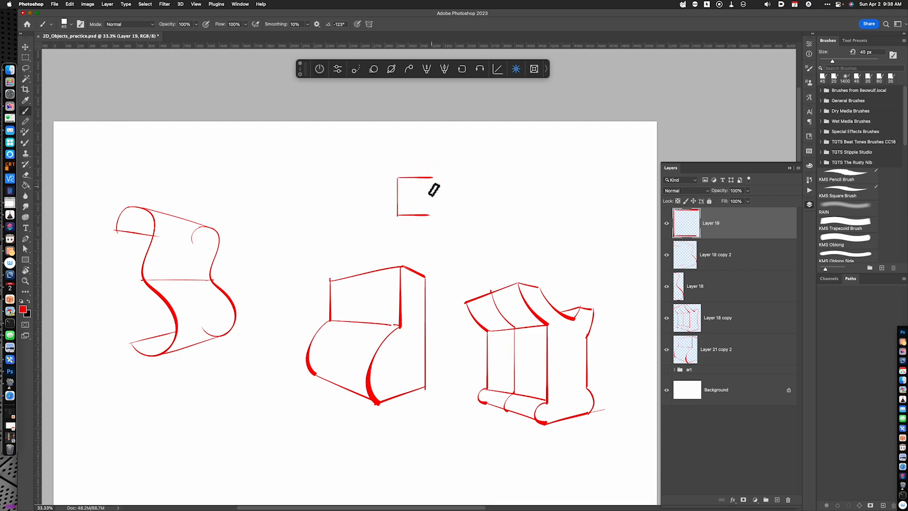
mouse_move(430, 177)
left_mouse_down()
mouse_move(407, 170)
mouse_move(444, 169)
mouse_move(404, 180)
mouse_move(411, 168)
mouse_move(443, 167)
left_mouse_up()
key("super+z")
key("super+z")
key("super+z")
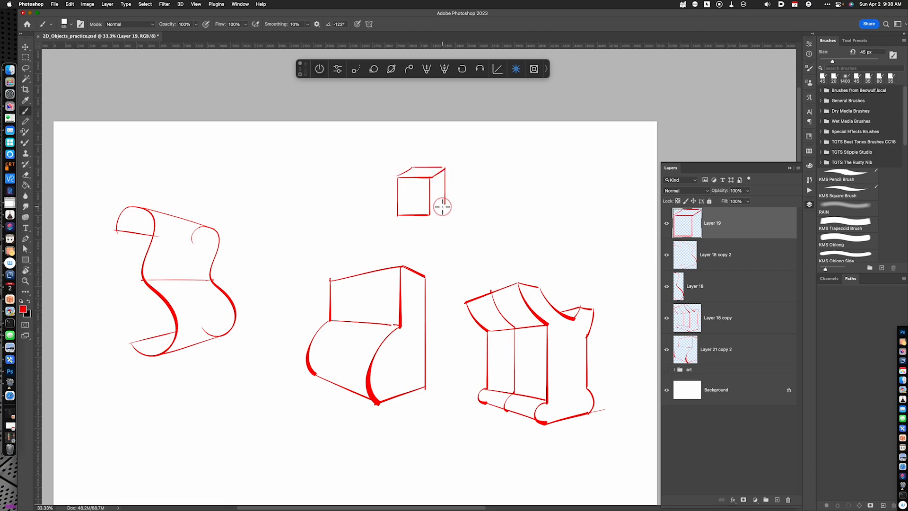
Extend the small box's edges with guide lines receding to the upper right and horizontal lines running left.
mouse_move(448, 206)
left_mouse_down()
mouse_move(470, 189)
mouse_move(472, 143)
left_mouse_up()
key("super+z")
left_click_drag(431, 177, 478, 148)
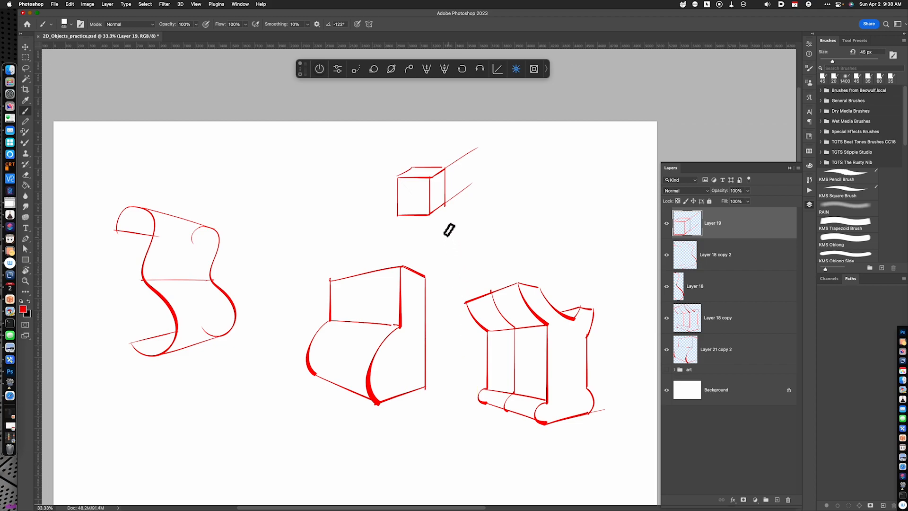
left_click_drag(421, 218, 324, 221)
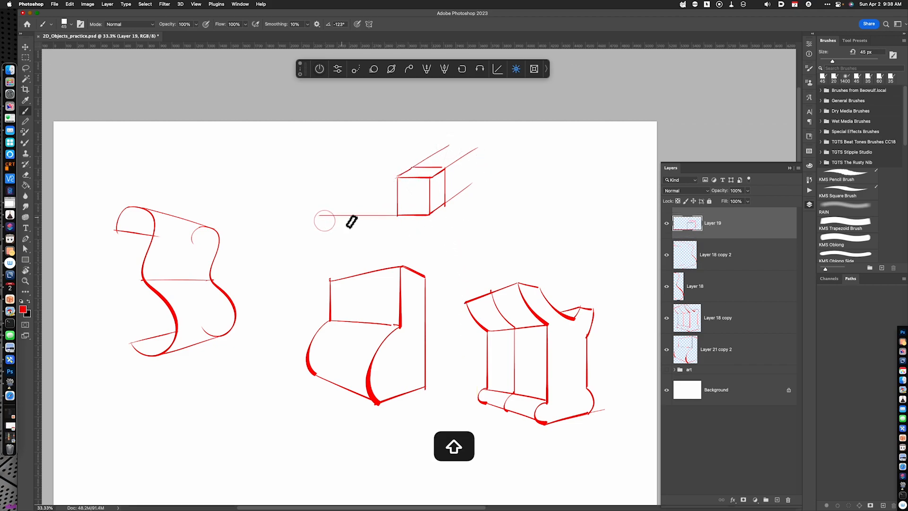
mouse_move(429, 178)
left_mouse_down()
mouse_move(303, 179)
mouse_move(298, 168)
left_mouse_up()
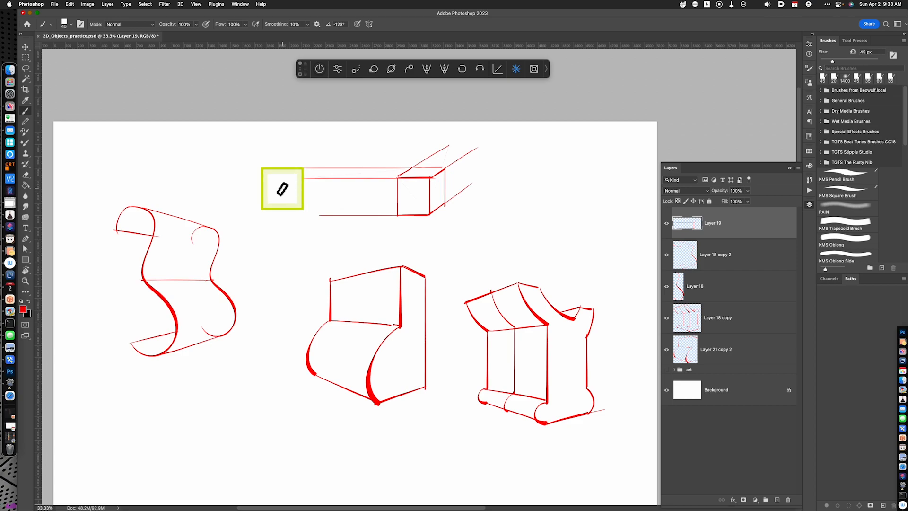
Remove the entire box sketch and its guide lines from their layer.
key("super+a")
key("super+x")
key("space")
left_click_drag(341, 321, 428, 321)
On a new layer, draw a profile of a long curve, round bulge, diagonal and short vertical above the second form, and shift it left.
key("alt+shift+super+n")
key("space")
left_click_drag(406, 381, 360, 454)
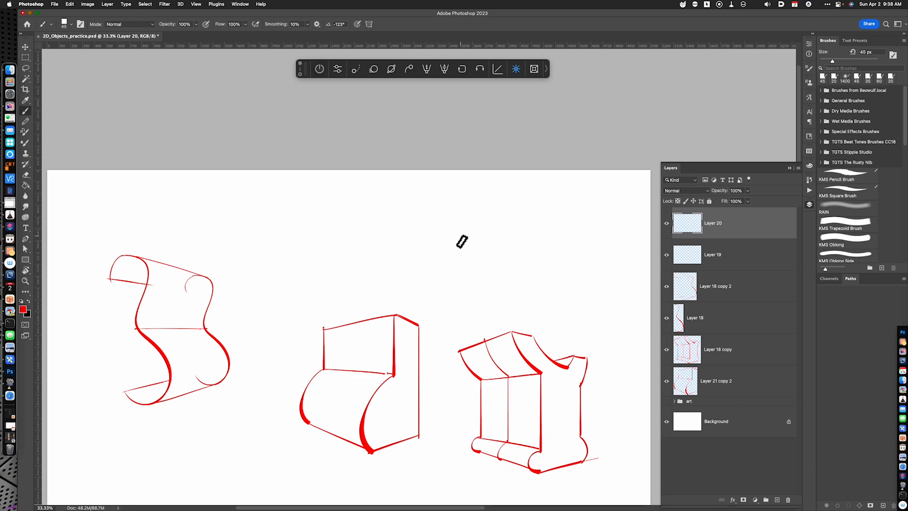
left_click_drag(543, 208, 533, 258)
key("super+z")
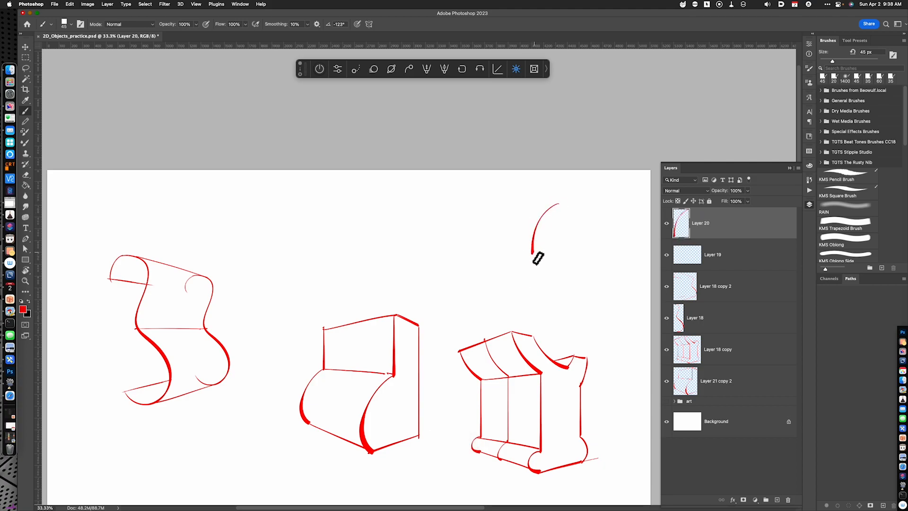
left_click_drag(534, 274, 512, 324)
key("v")
left_click_drag(554, 301, 526, 298)
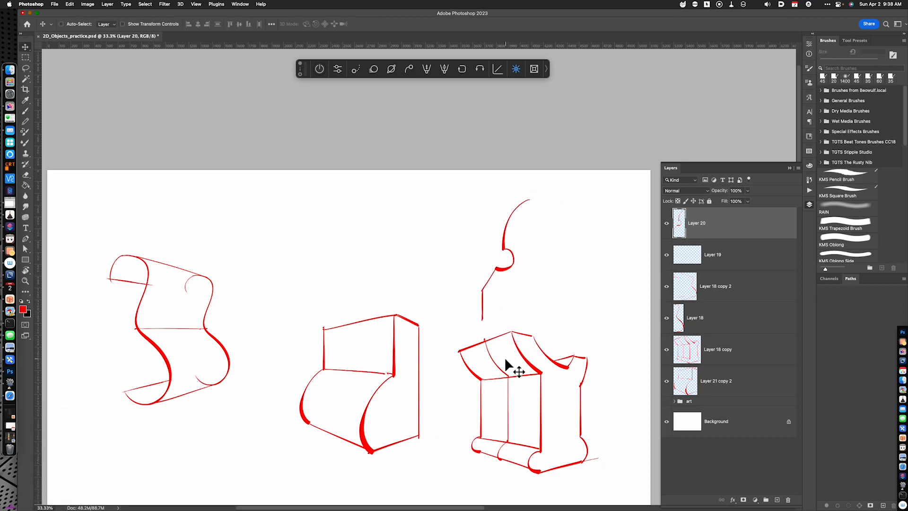
Duplicate the new profile's layer, shift the copy to the left of the original, and scale it down to about 82%.
key("super+j")
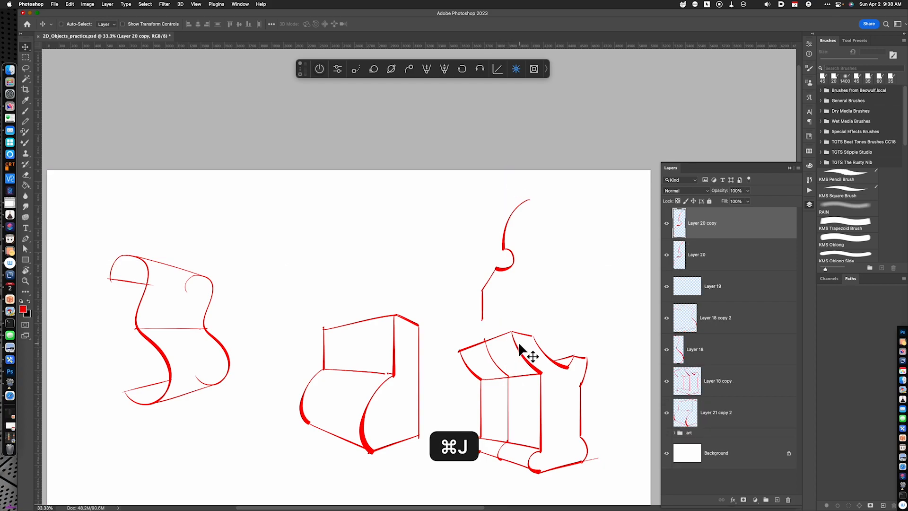
key("v")
left_click_drag(528, 332, 470, 326)
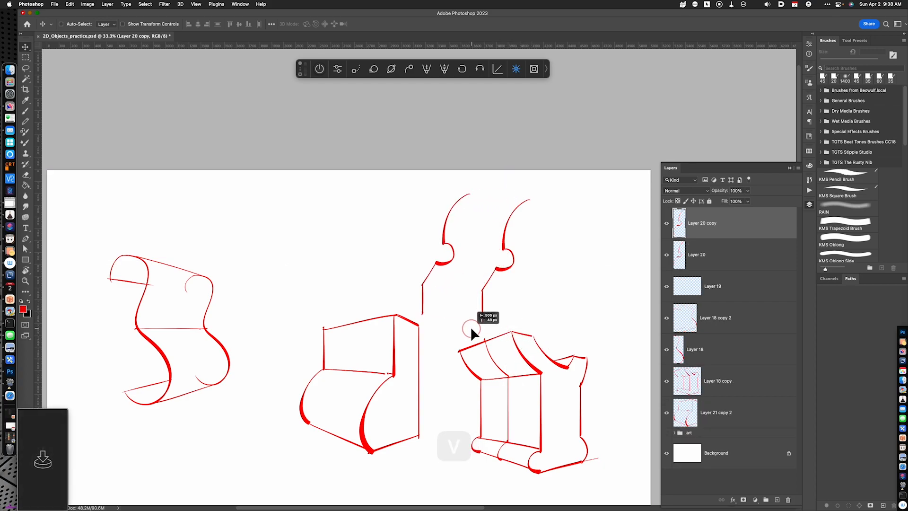
key("super")
key("super+t")
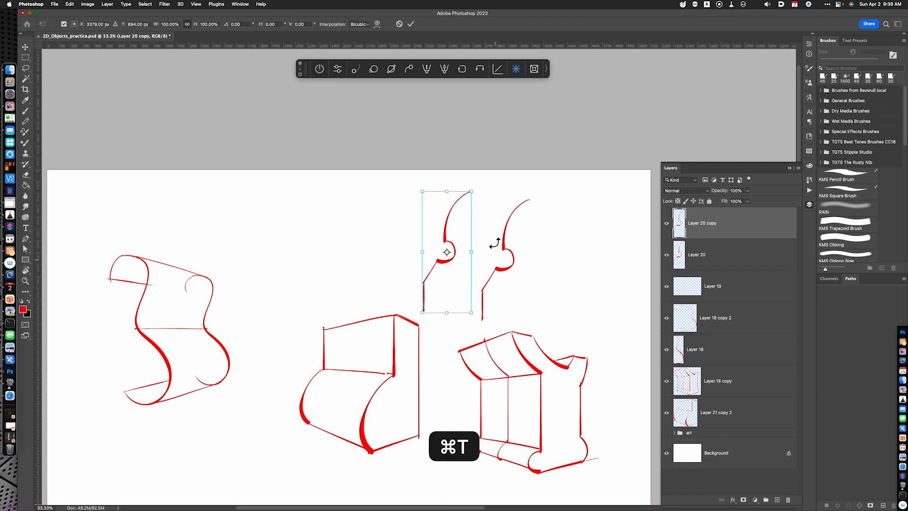
left_click_drag(472, 192, 463, 213)
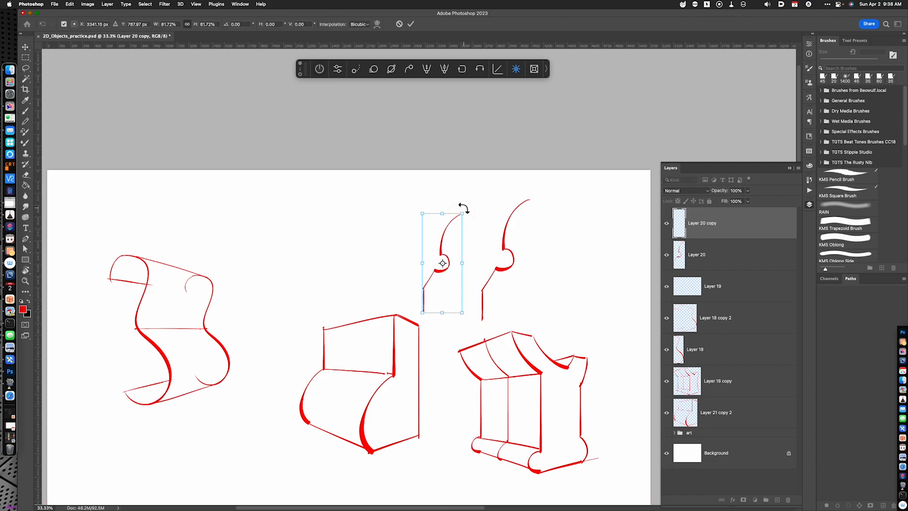
key("Return")
Connect the matching corners and curve ends of the two profiles with brush lines, including across the bulge and the base.
key("b")
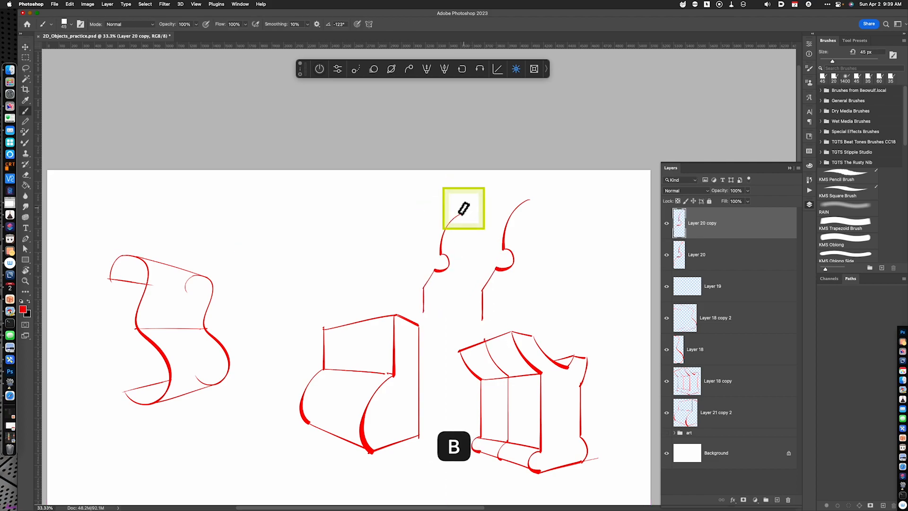
left_click_drag(459, 216, 531, 199)
key("super+z")
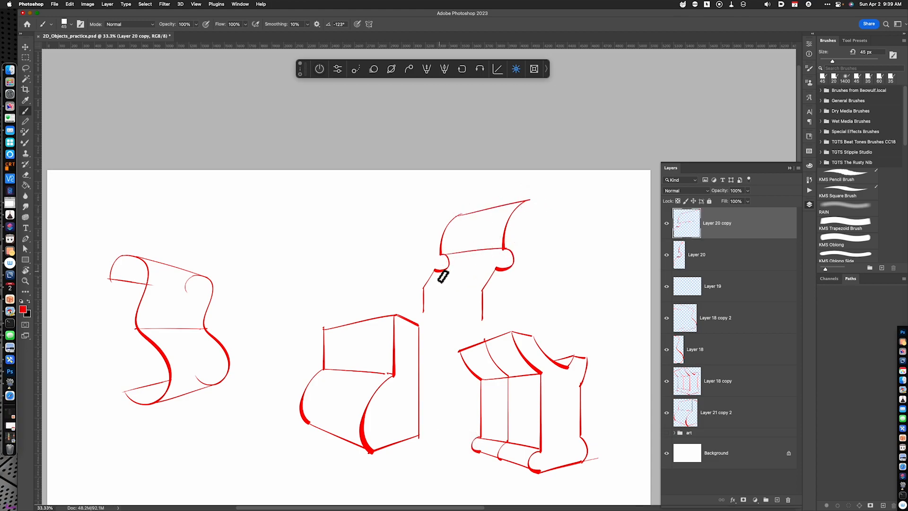
key("super+z")
left_click_drag(424, 287, 481, 290)
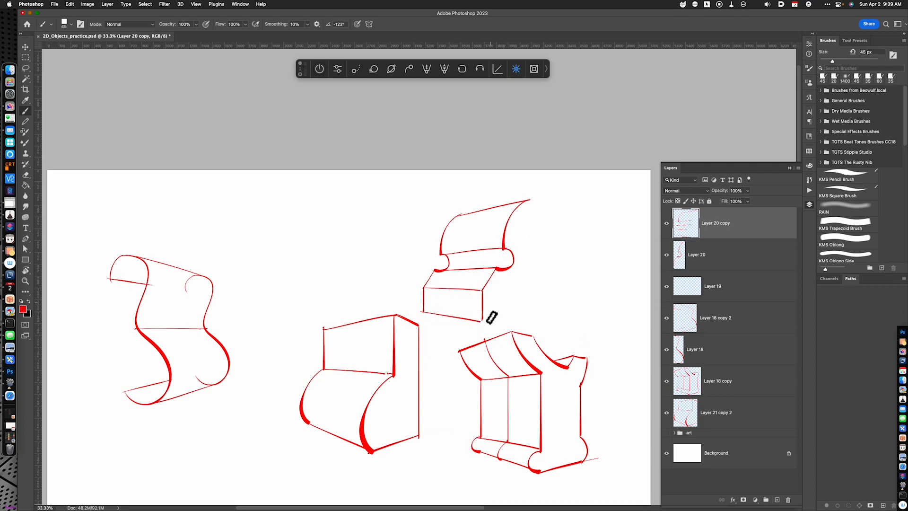
Close the side of the new form with a vertical back edge from its top corner and a receding base line.
left_click(530, 285, "shift")
key("super+z")
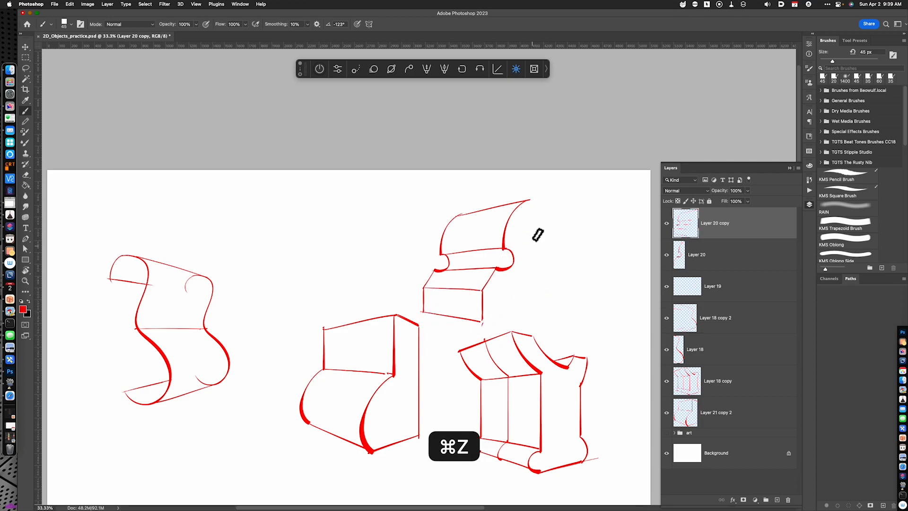
left_click(530, 311, "shift")
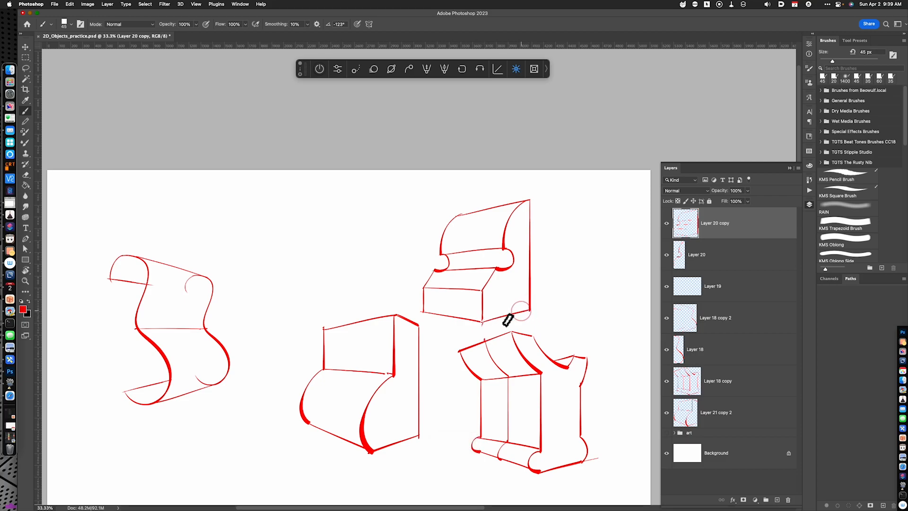
Draw a centre contour down the upper curved face and around the bulge, with a lengthwise line along the bulge.
key("super+equal")
key("space")
left_click_drag(499, 352, 442, 423)
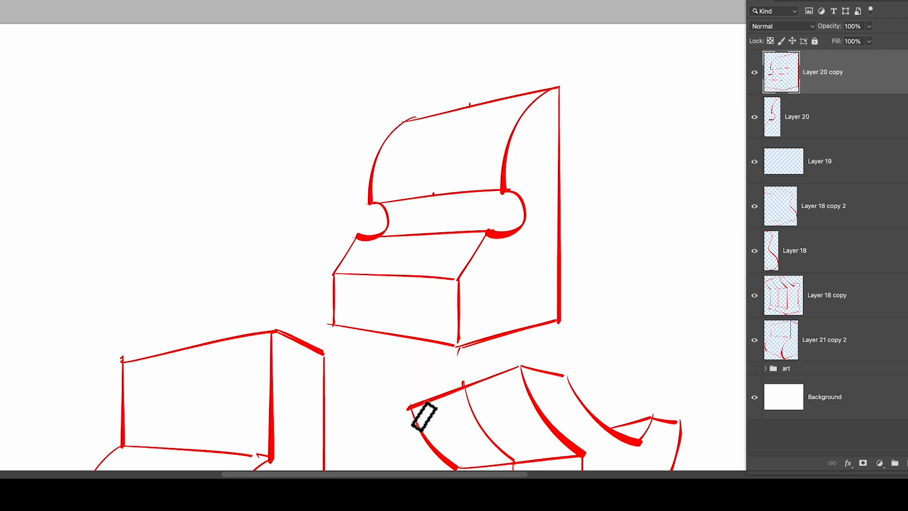
mouse_move(469, 106)
left_mouse_down()
mouse_move(450, 130)
mouse_move(436, 195)
left_mouse_up()
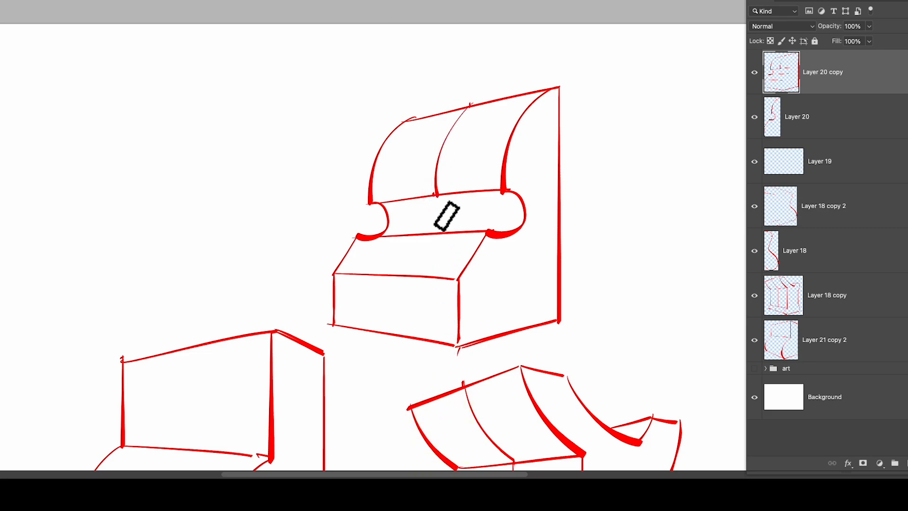
key("e")
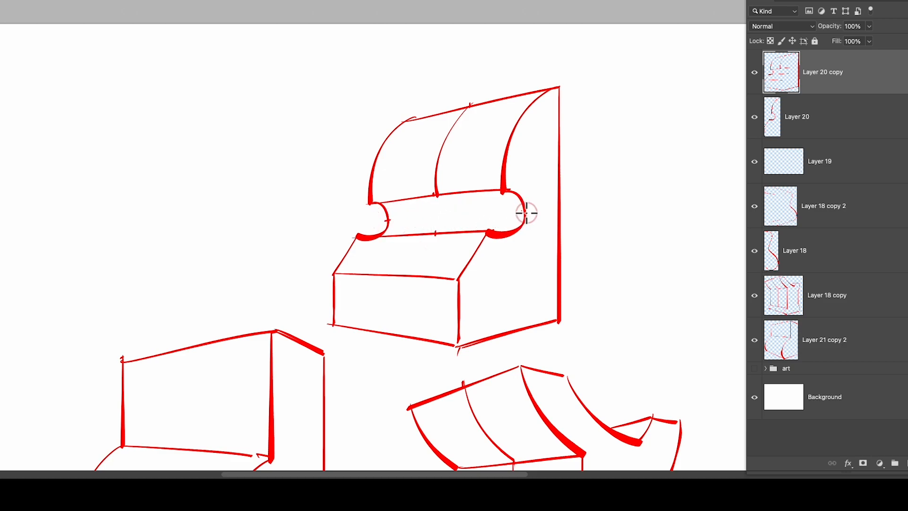
left_click_drag(388, 220, 523, 211)
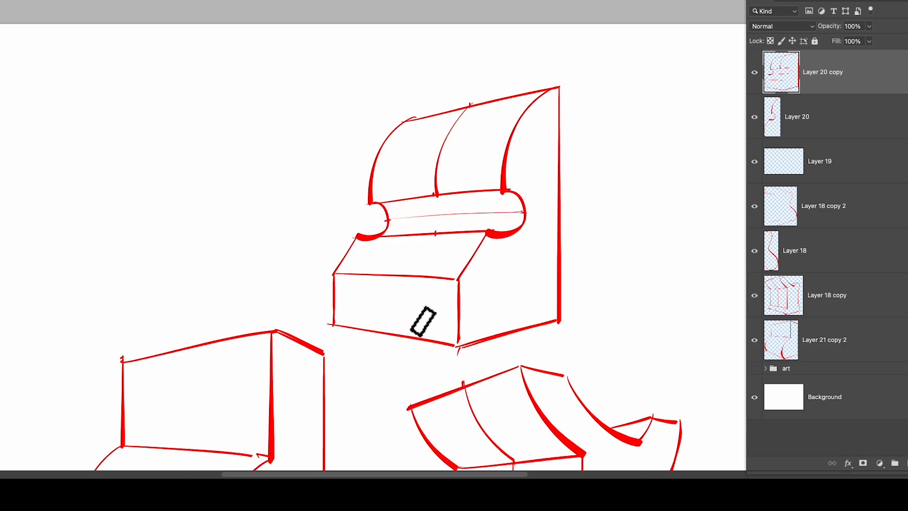
left_click_drag(438, 195, 440, 232)
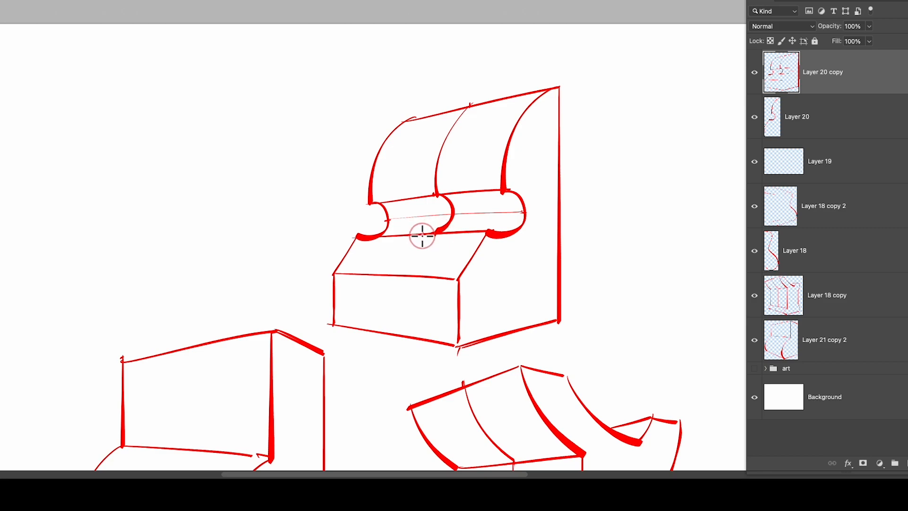
Continue the centre line down the sloped and front faces, and divide the front face with a crossing line and short verticals.
mouse_move(422, 233)
left_mouse_down()
mouse_move(394, 276)
mouse_move(394, 338)
left_mouse_up()
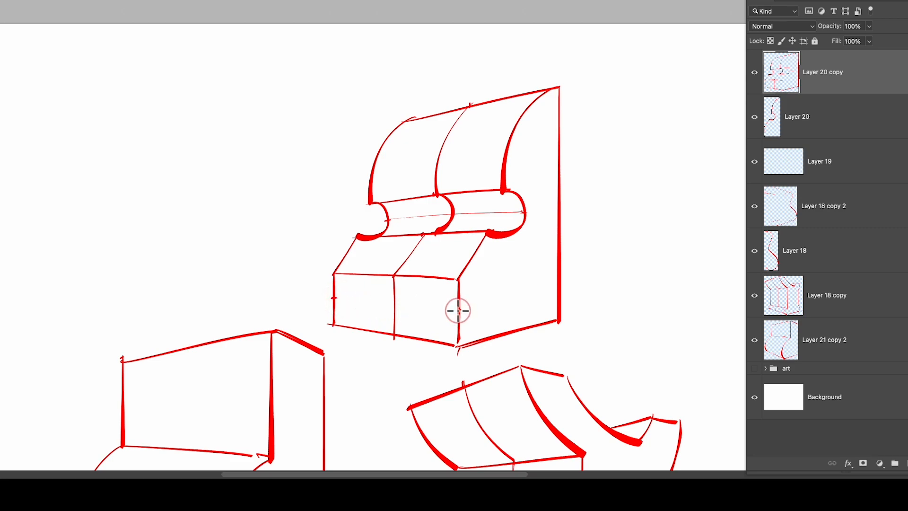
left_click_drag(331, 298, 477, 312)
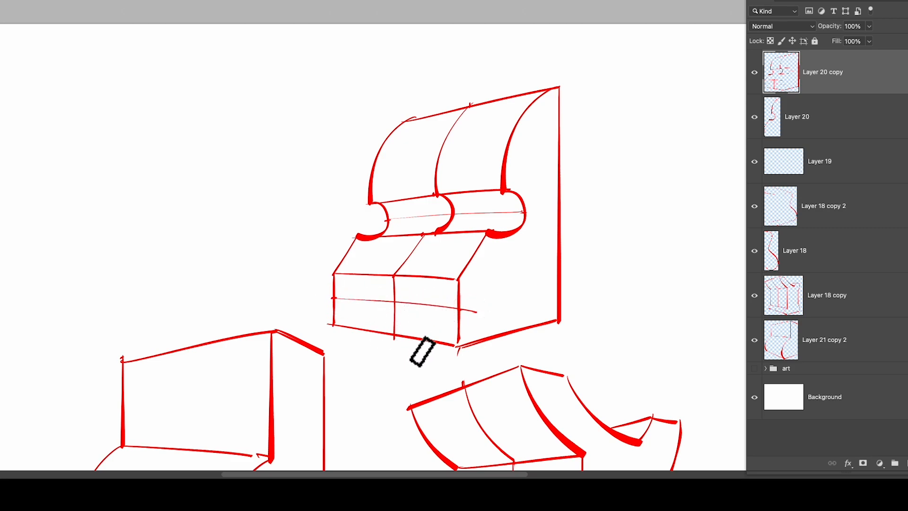
left_click_drag(420, 305, 420, 339)
left_click_drag(368, 303, 368, 332)
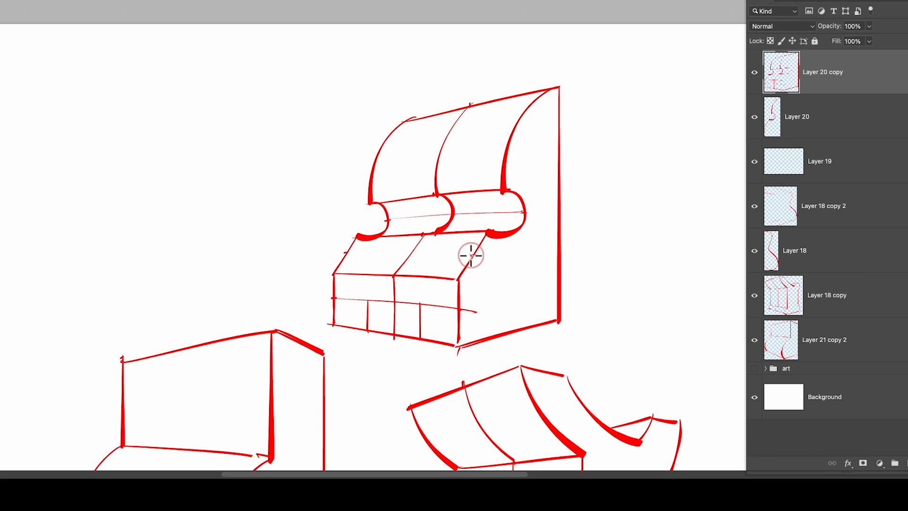
Draw a line across the middle of the sloped face and a small gridded keypad on its left half.
left_click_drag(345, 252, 483, 254)
key("super+z")
left_click_drag(345, 253, 472, 255)
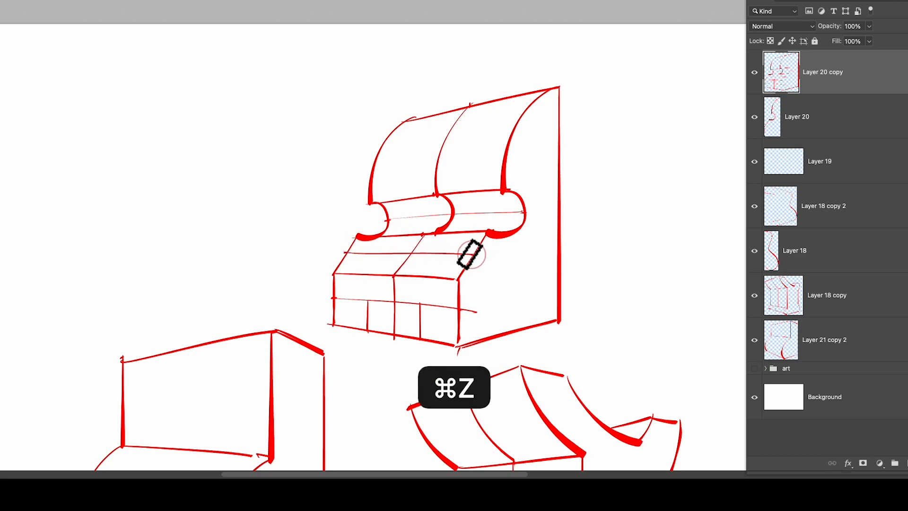
key("super+z")
mouse_move(357, 255)
left_mouse_down()
mouse_move(344, 278)
mouse_move(369, 269)
mouse_move(388, 278)
mouse_move(400, 252)
mouse_move(393, 263)
mouse_move(351, 264)
mouse_move(388, 255)
left_mouse_up()
left_click_drag(374, 267, 374, 255)
left_click_drag(359, 266, 367, 256)
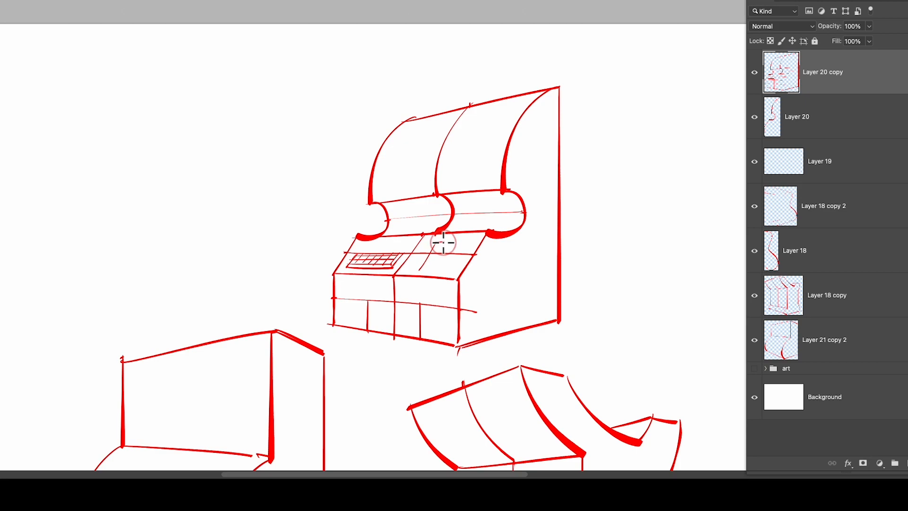
Draw a lever in a slot on the sloped face's right half, and a crossing line over the upper curved face.
mouse_move(419, 269)
left_mouse_down()
mouse_move(431, 266)
mouse_move(420, 252)
left_mouse_up()
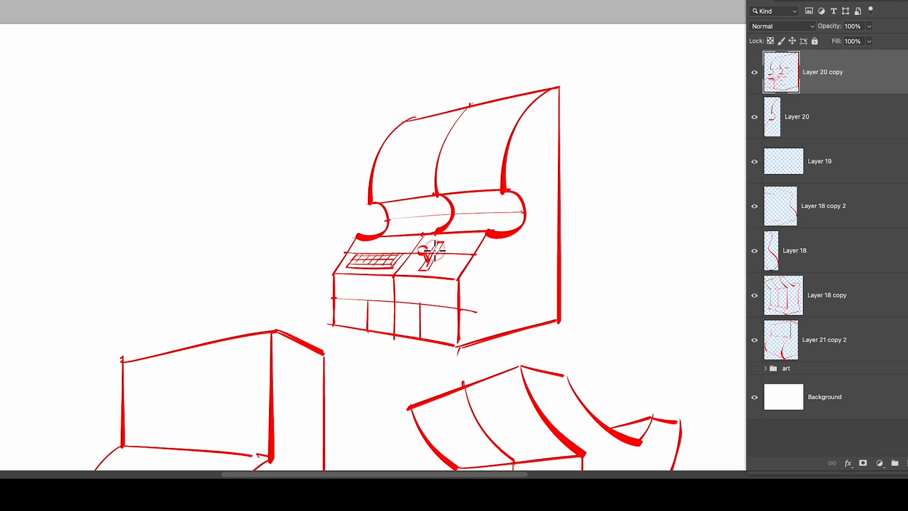
key("super+z")
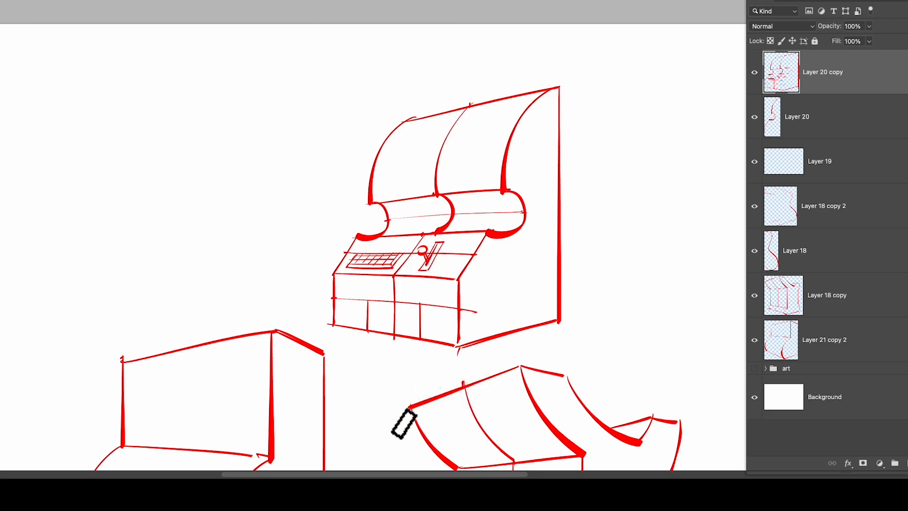
left_click_drag(374, 159, 456, 148)
left_click(514, 138, "shift")
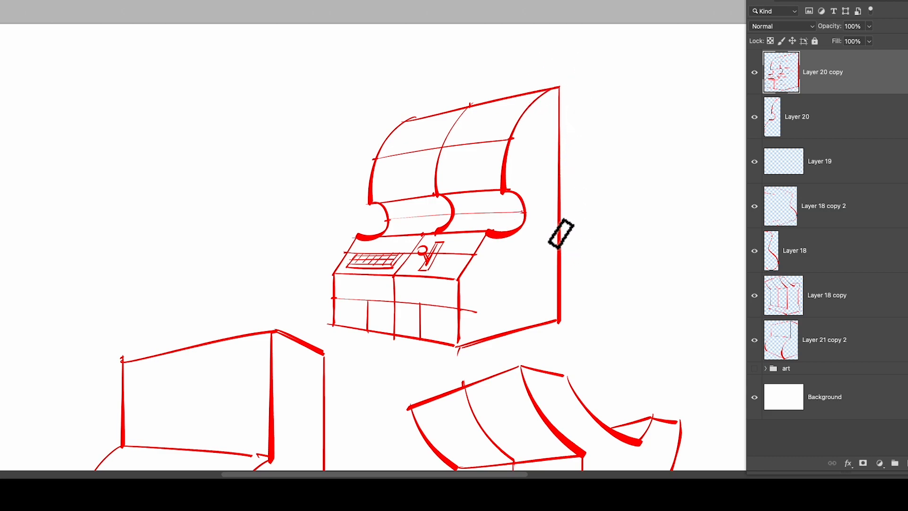
Draw a bent pipe from the form's back edge down to the ground, with inner contour lines and a flat foot.
left_click_drag(561, 231, 594, 235)
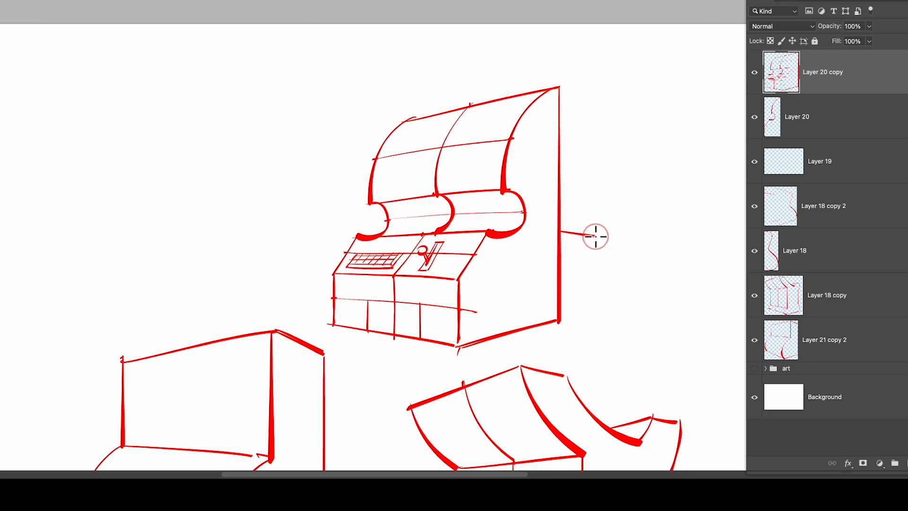
left_click(597, 307, "shift")
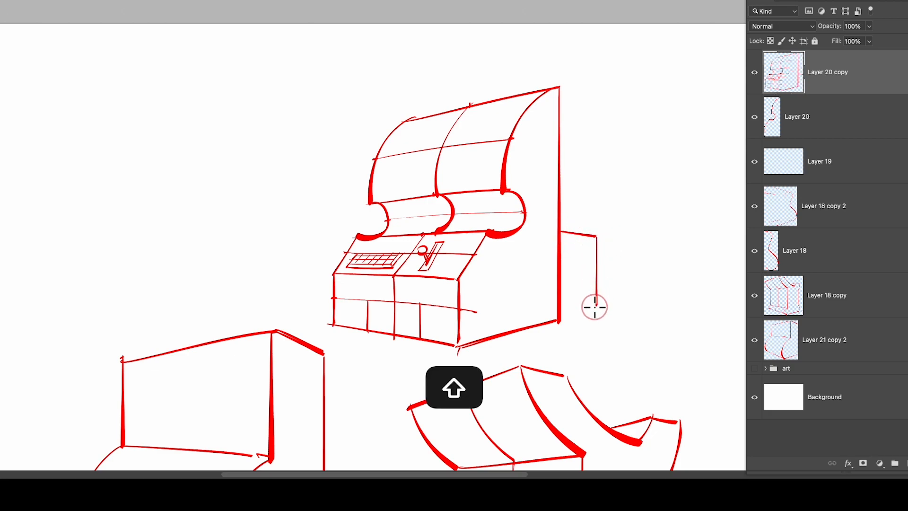
left_click_drag(562, 243, 586, 247)
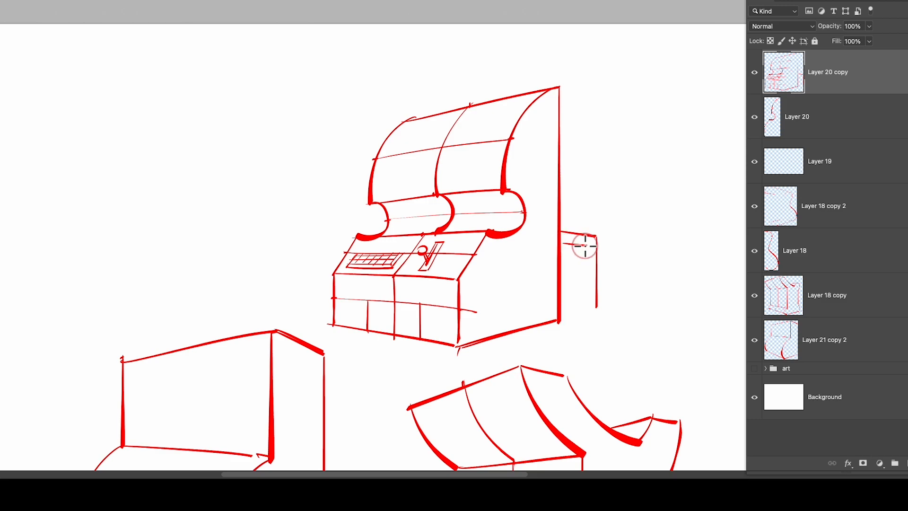
left_click(586, 305, "shift")
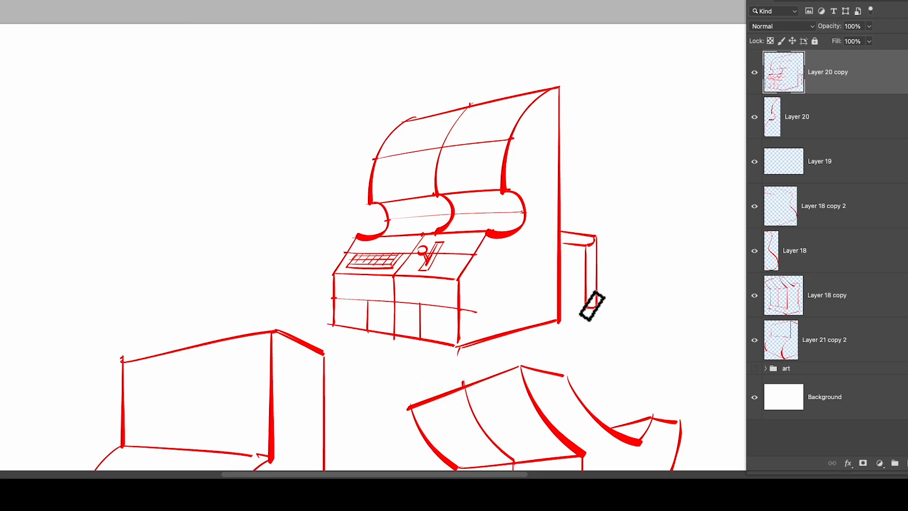
left_click_drag(583, 312, 599, 312)
key("e")
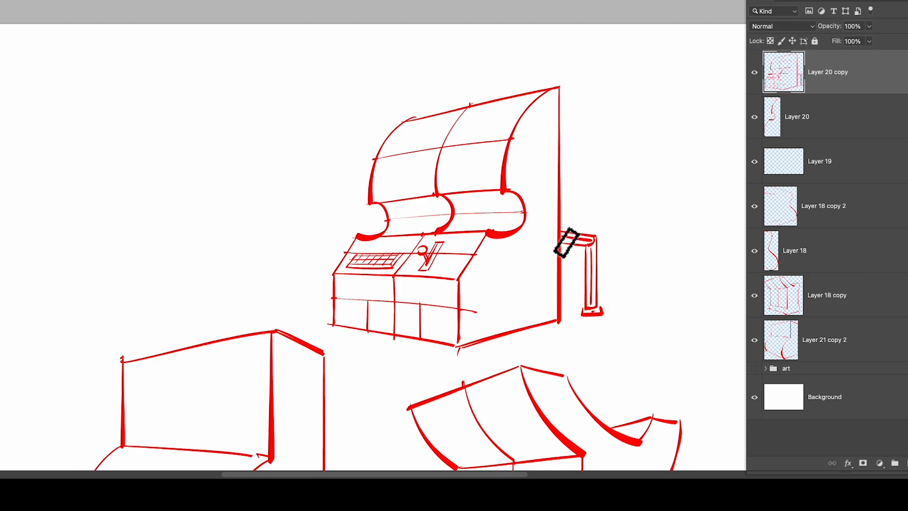
key("super+z")
key("super+z")
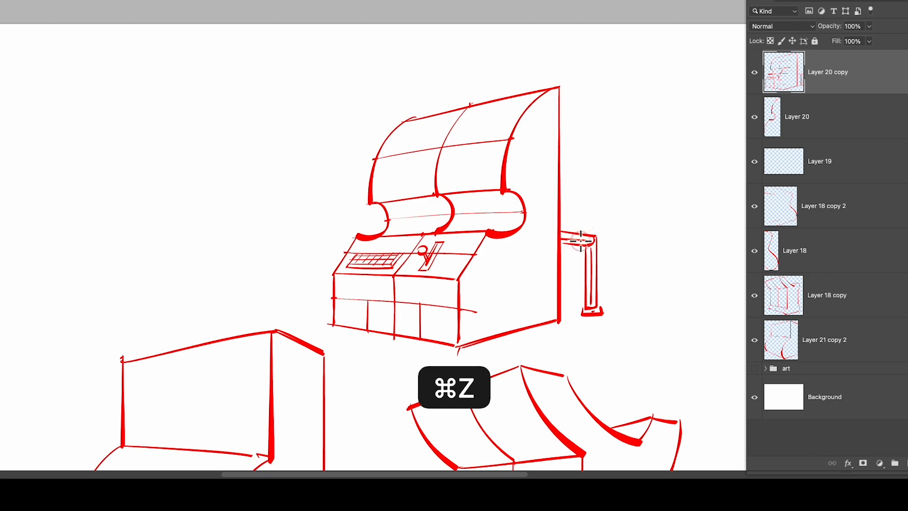
Add a short ground line and small dots between the pipe's foot and the base of the form.
key("b")
left_click_drag(583, 311, 582, 315)
left_click(576, 317)
left_click(556, 336)
key("e")
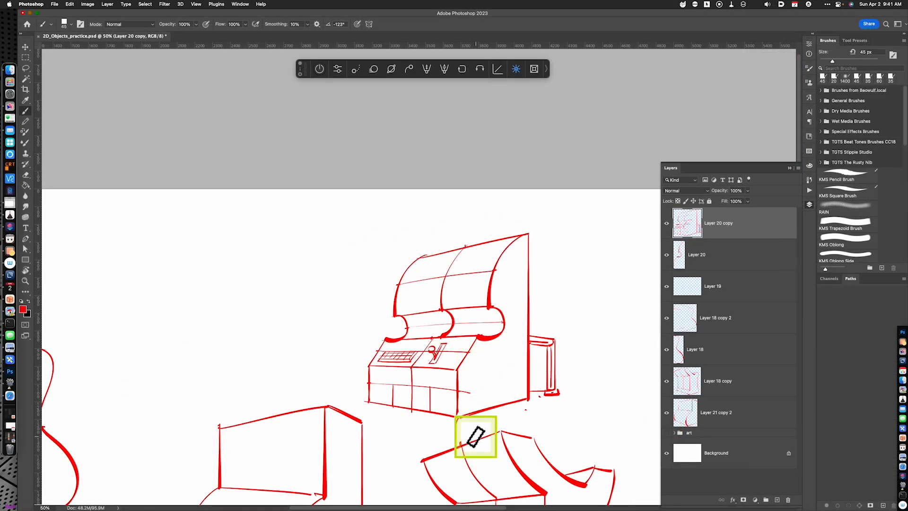
key("super")
key("super+minus")
key("space")
left_click_drag(470, 412, 511, 359)
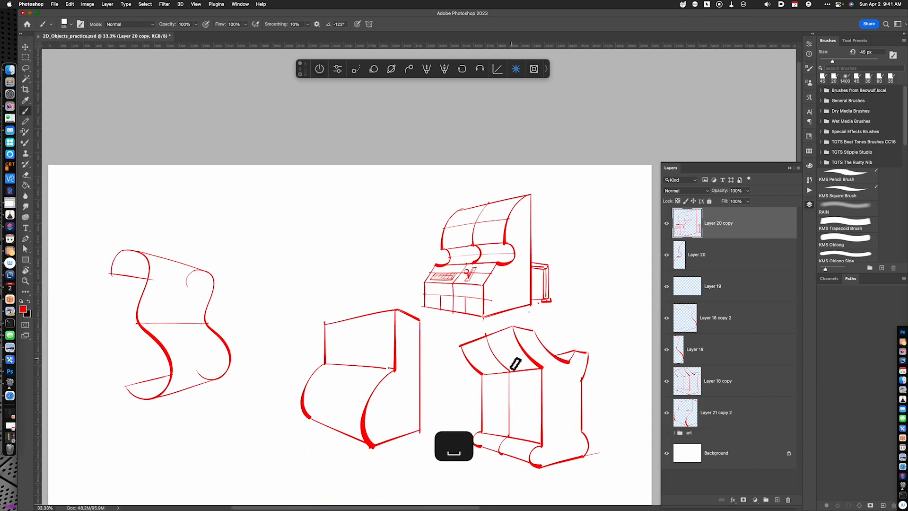